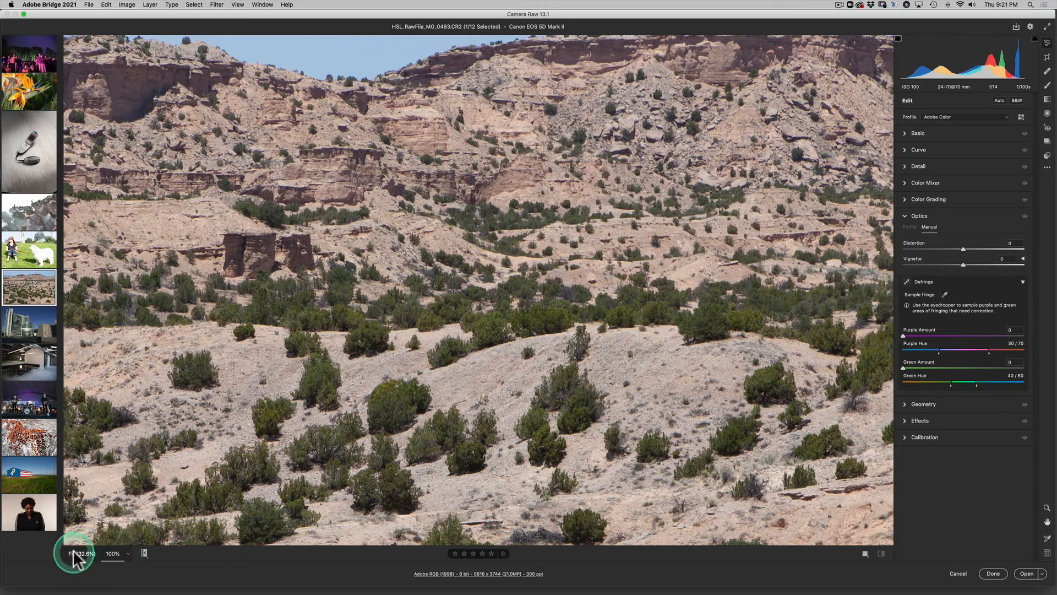
# Balance the desert landscape's tones by auto-setting Blacks to -23 and Whites to +53, with Highlights at -49 and Shadows at -23
pyautogui.click(83, 553)
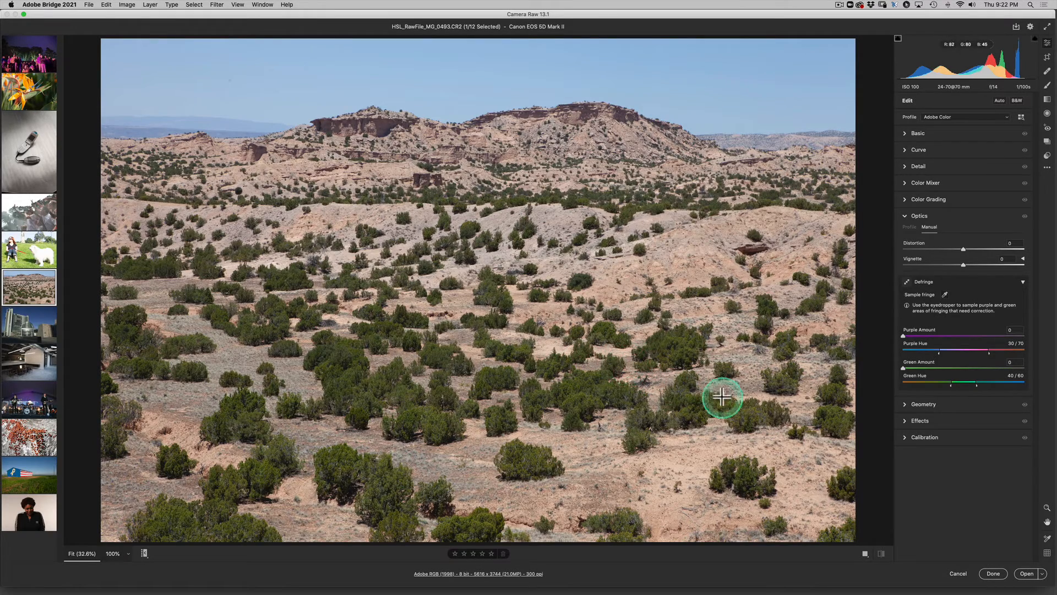
pyautogui.click(904, 133)
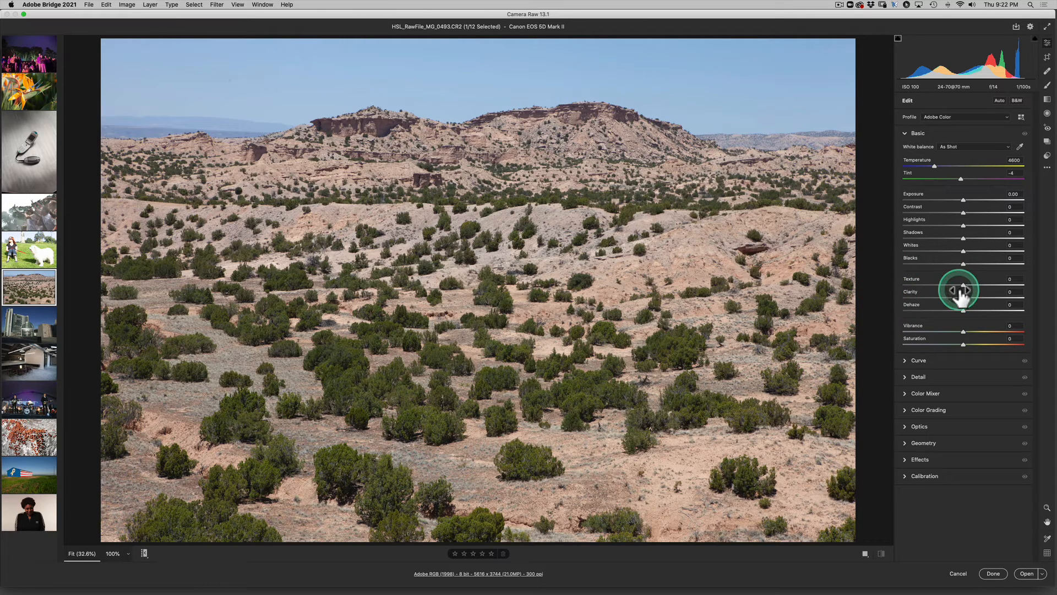
pyautogui.press('shift')
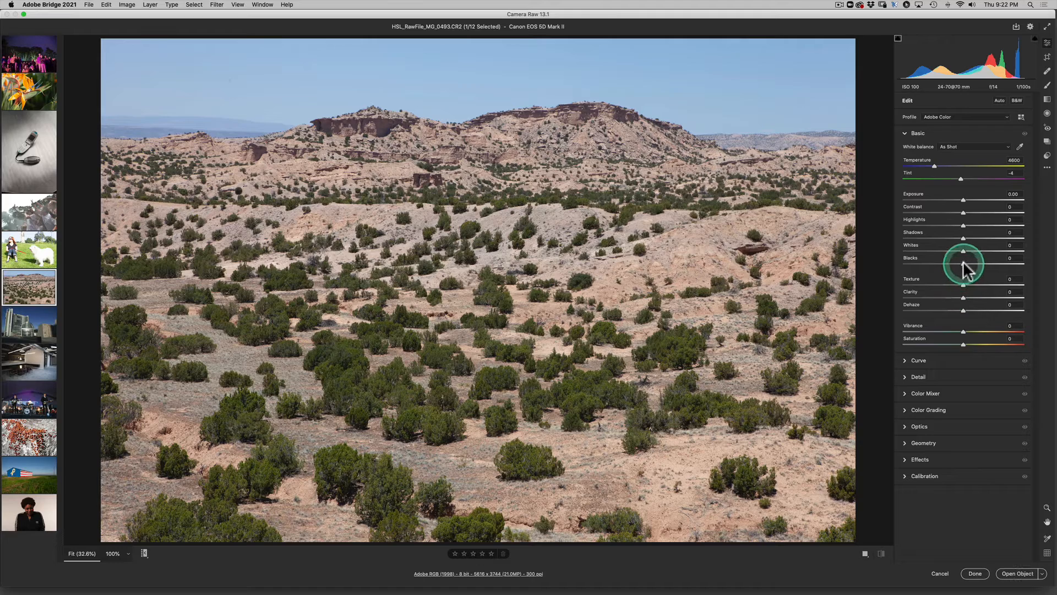
pyautogui.keyDown('shift'); pyautogui.doubleClick(963, 264); pyautogui.keyUp('shift')
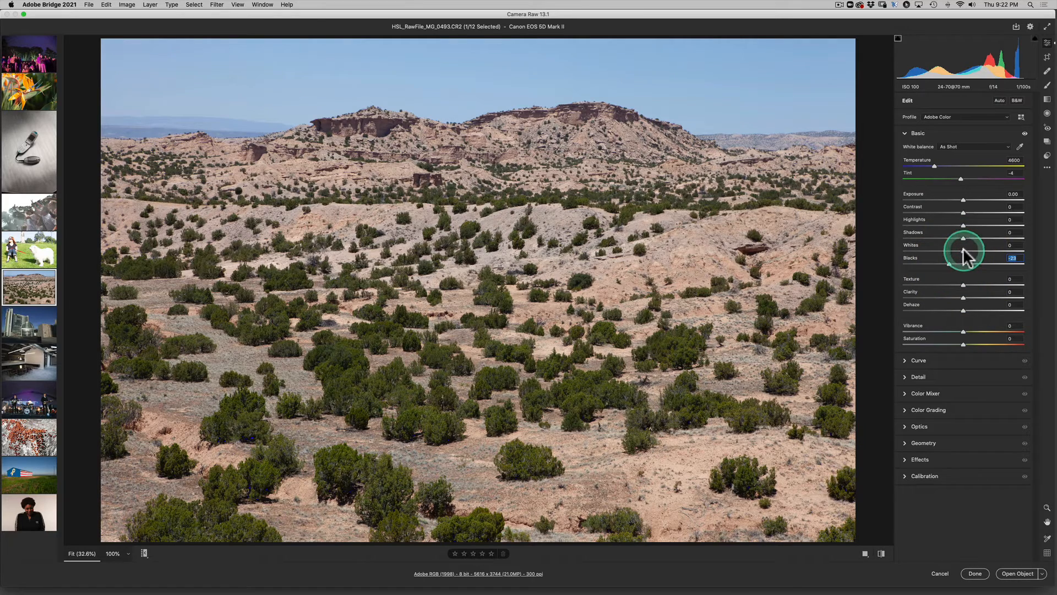
pyautogui.keyDown('shift'); pyautogui.doubleClick(964, 251); pyautogui.keyUp('shift')
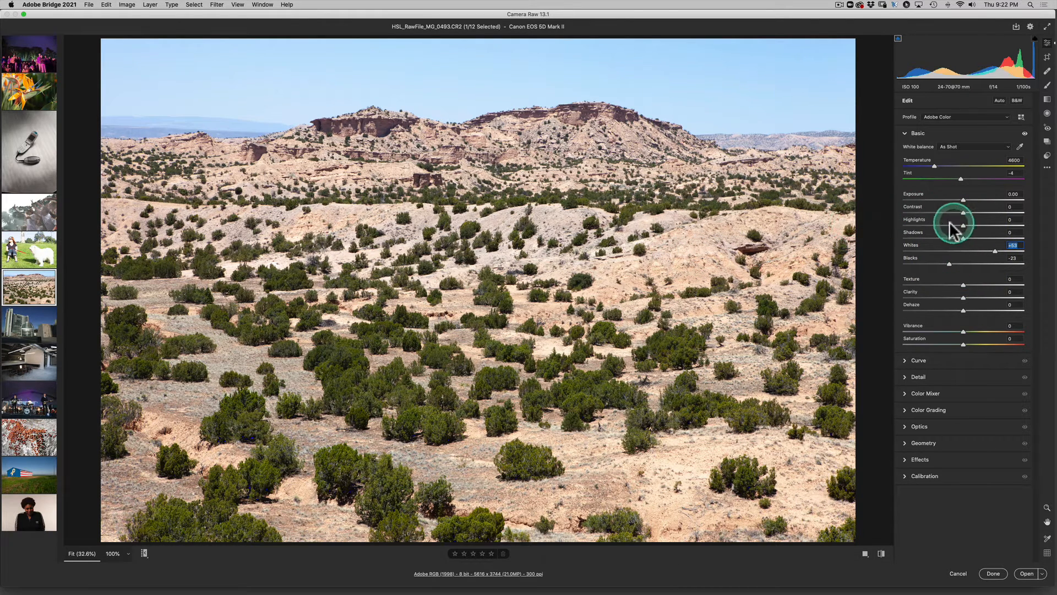
pyautogui.moveTo(961, 224)
pyautogui.mouseDown()
pyautogui.moveTo(933, 225)
pyautogui.moveTo(963, 238)
pyautogui.moveTo(949, 236)
pyautogui.mouseUp()
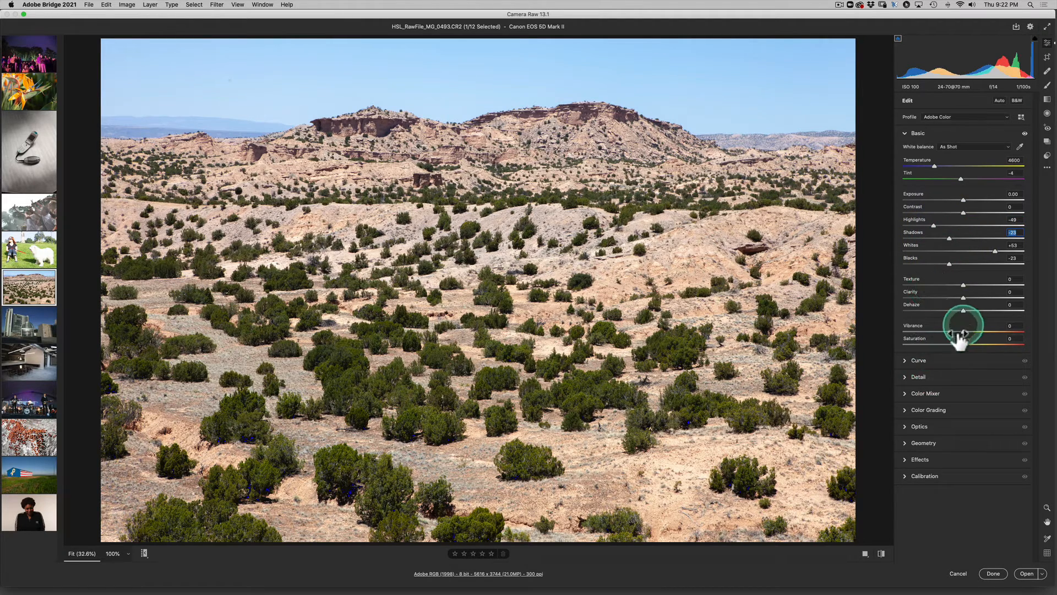
# Try stronger and weaker colour on the landscape, settling Vibrance at +15 and Saturation at +5
pyautogui.moveTo(961, 330); pyautogui.dragTo(1012, 332)
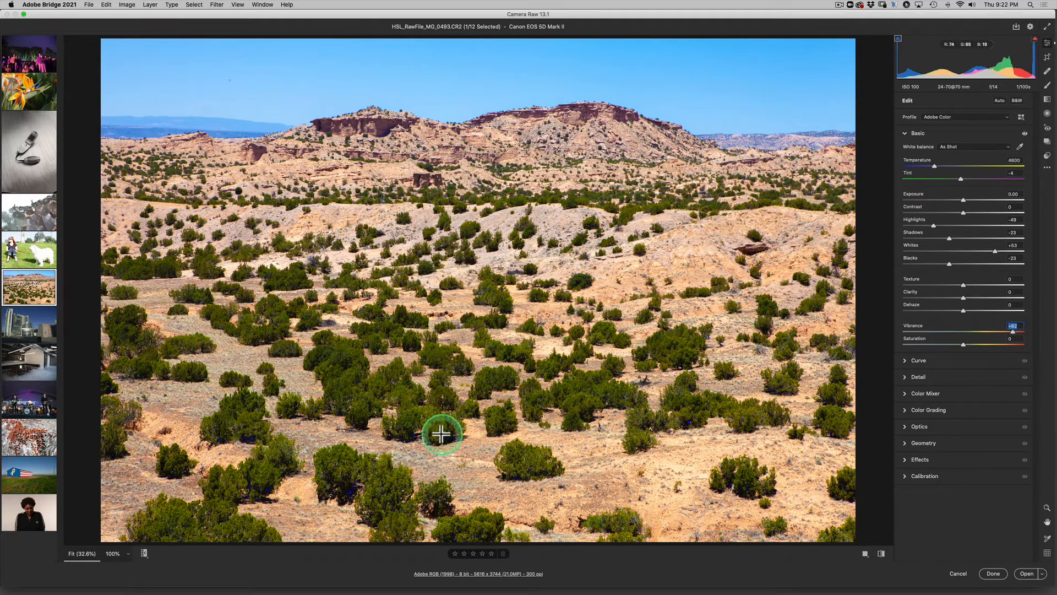
pyautogui.scroll(-1, 414, 405)
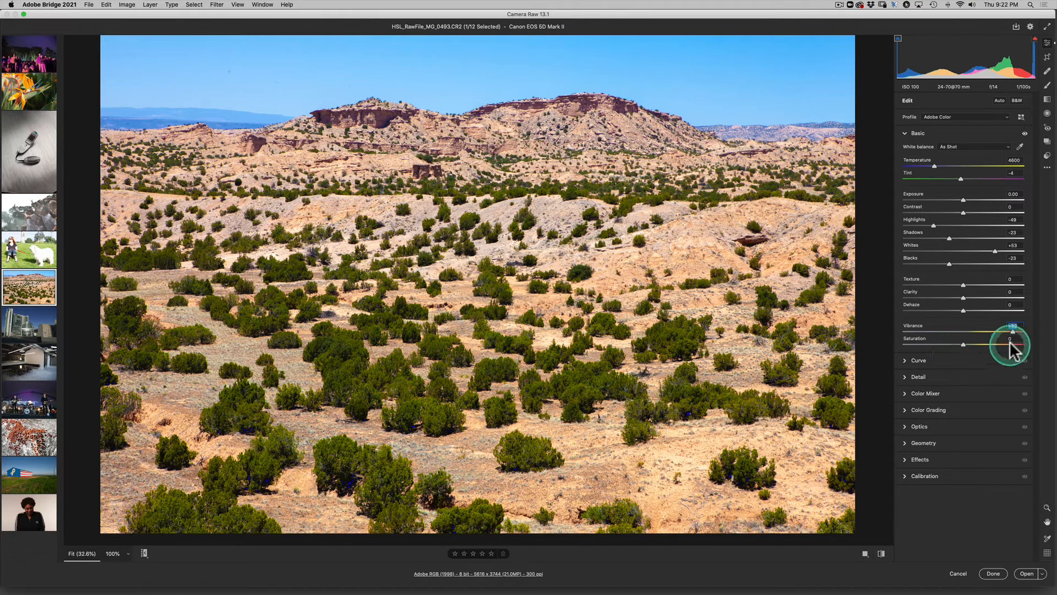
pyautogui.moveTo(1012, 332); pyautogui.dragTo(969, 337)
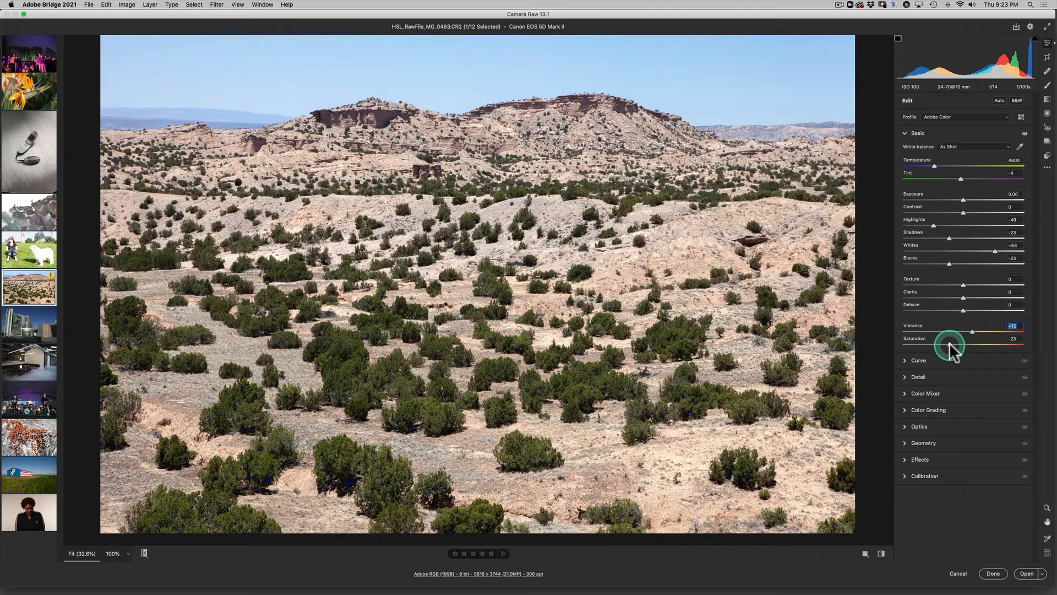
pyautogui.moveTo(963, 349); pyautogui.dragTo(967, 352)
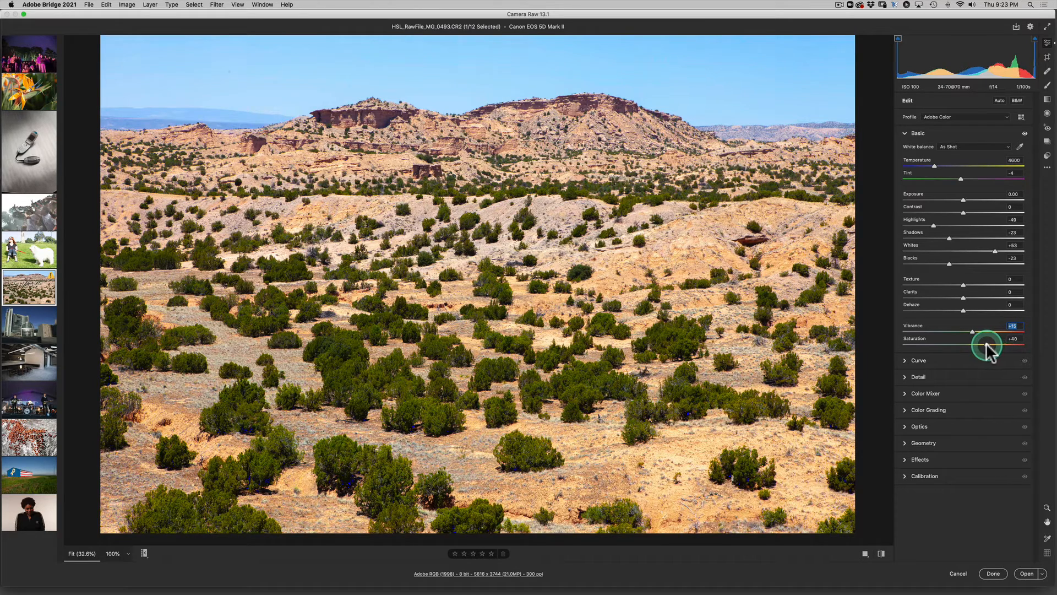
pyautogui.moveTo(984, 351); pyautogui.dragTo(967, 345)
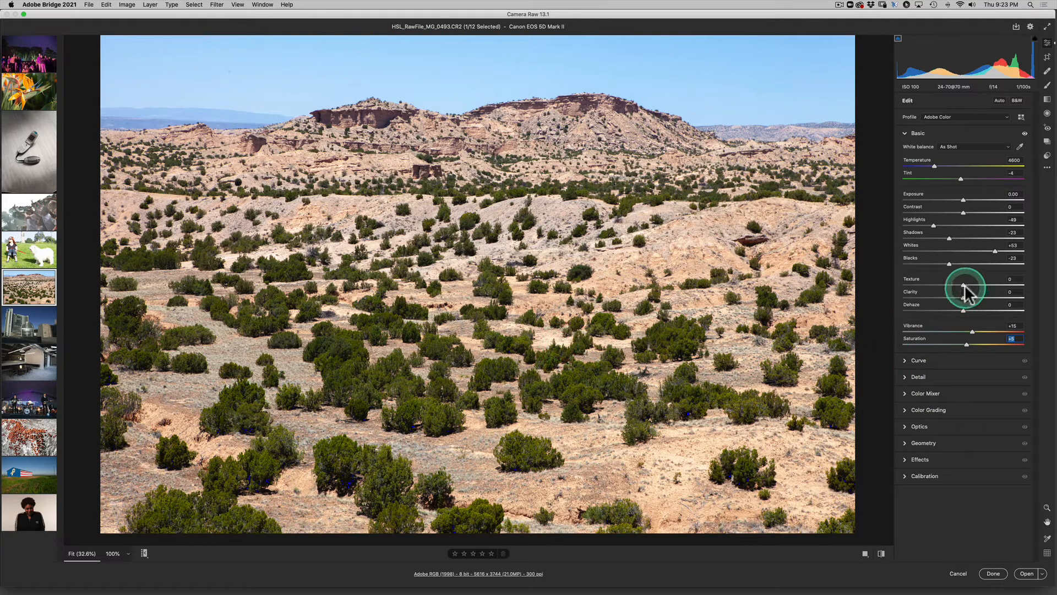
# Increase the landscape's Texture and Clarity slightly
pyautogui.moveTo(963, 285)
pyautogui.mouseDown()
pyautogui.moveTo(974, 287)
pyautogui.moveTo(947, 286)
pyautogui.moveTo(973, 286)
pyautogui.mouseUp()
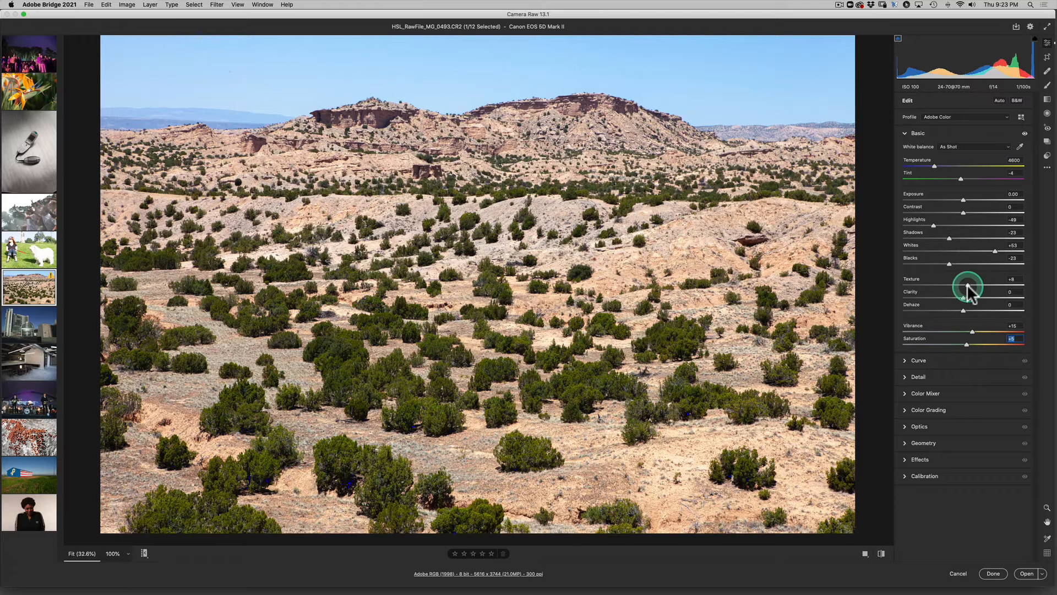
pyautogui.click(967, 285)
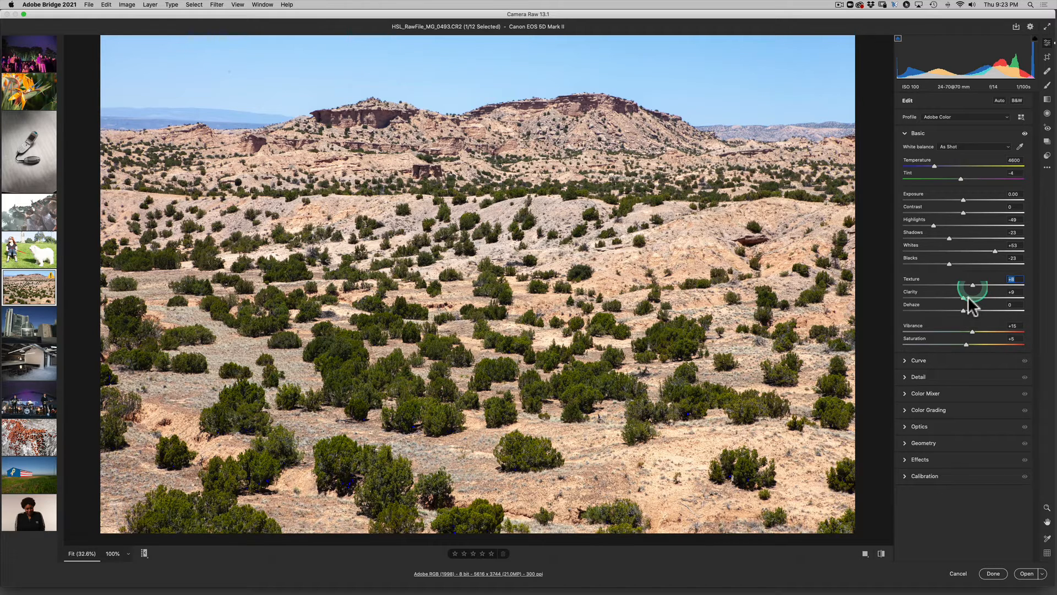
pyautogui.click(969, 298)
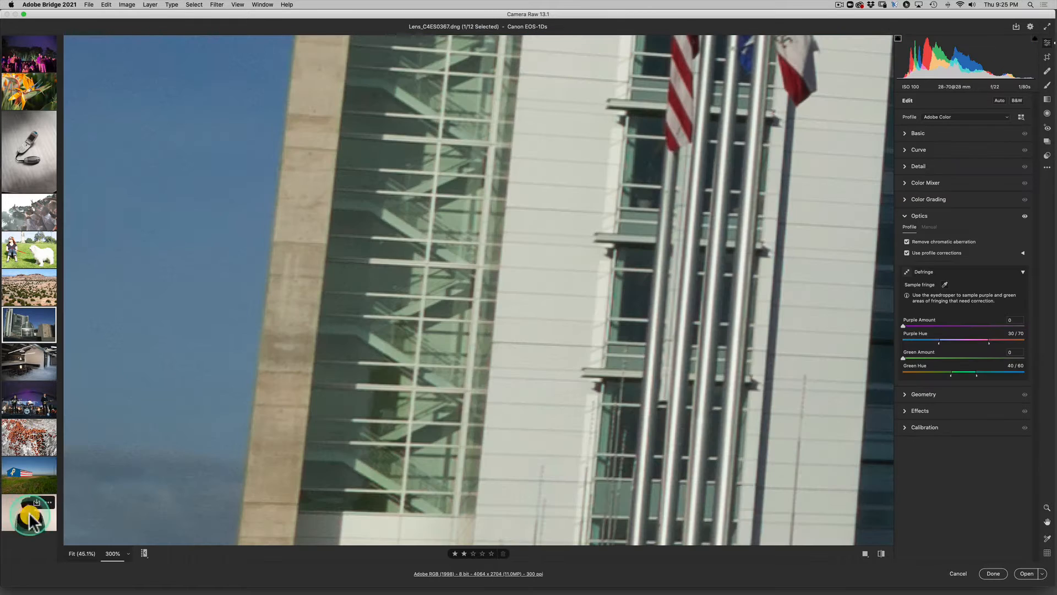
# Open the portrait in the dark jacket and neutralize its white balance by sampling the backdrop beside the head
pyautogui.click(30, 520)
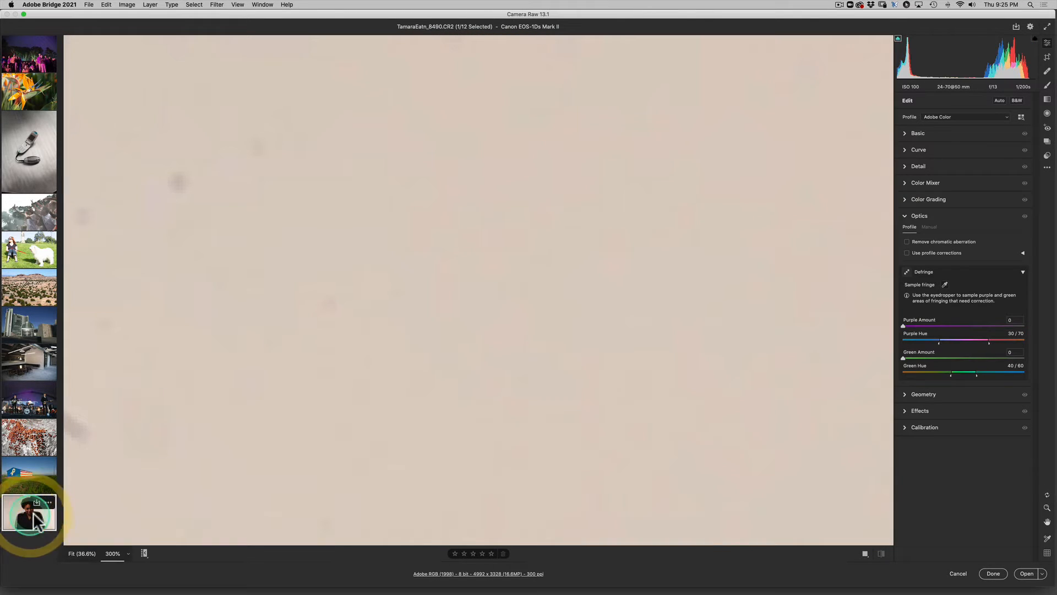
pyautogui.click(83, 554)
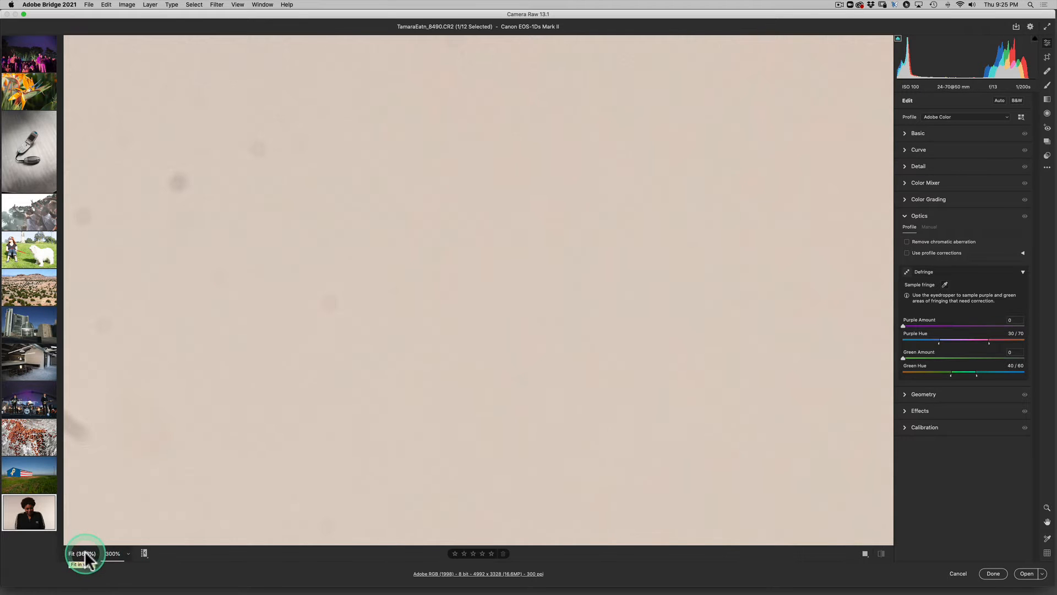
pyautogui.click(84, 554)
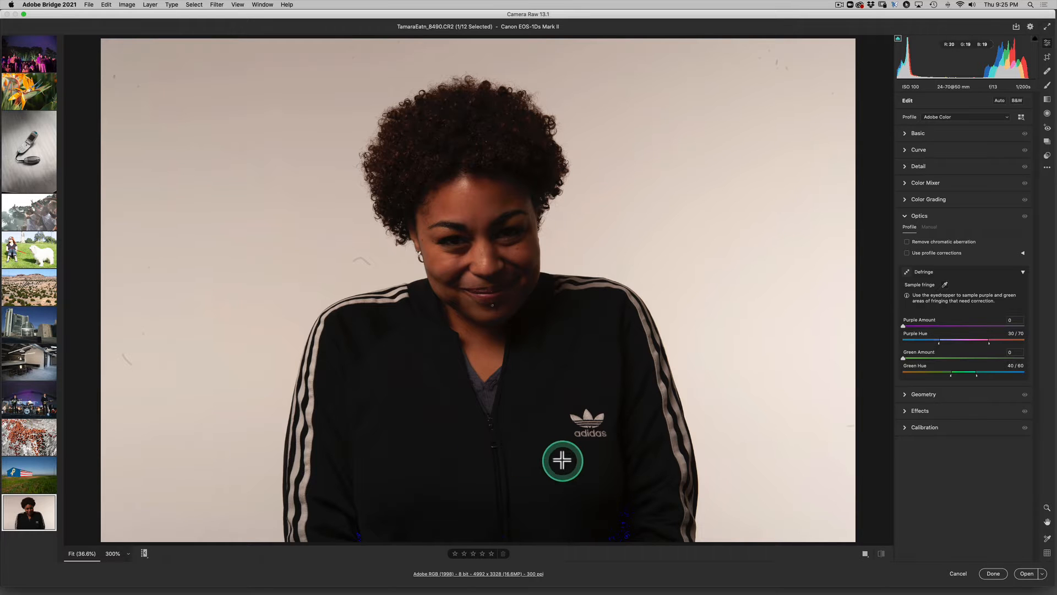
pyautogui.click(909, 134)
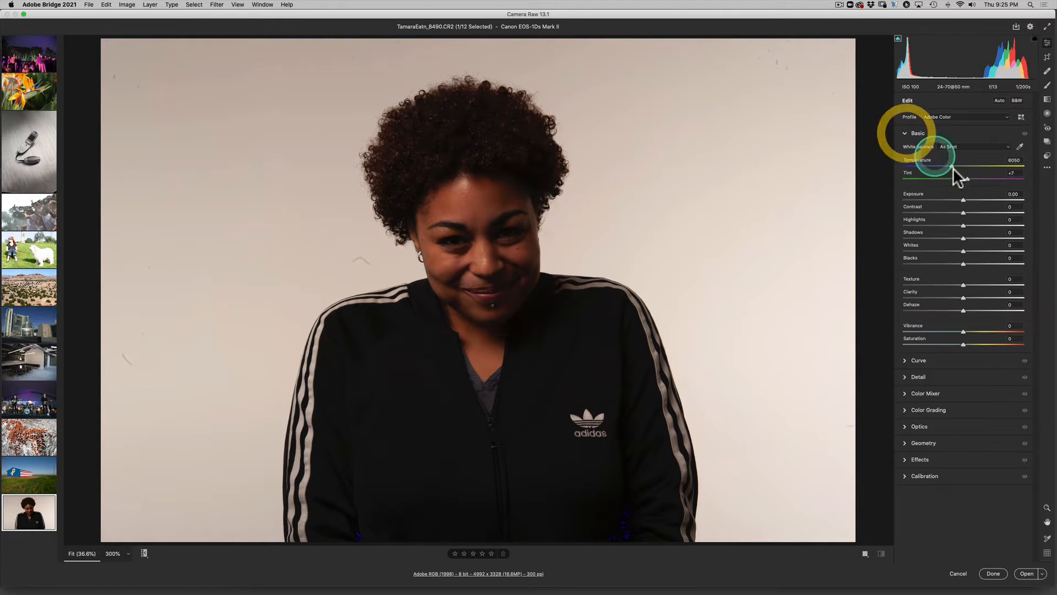
pyautogui.click(1020, 147)
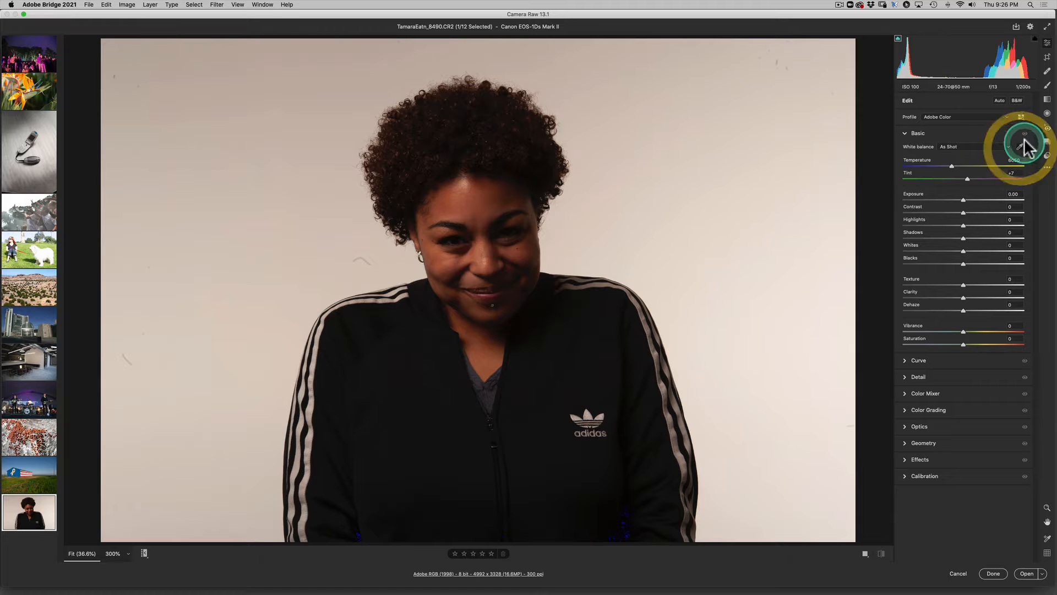
pyautogui.click(605, 180)
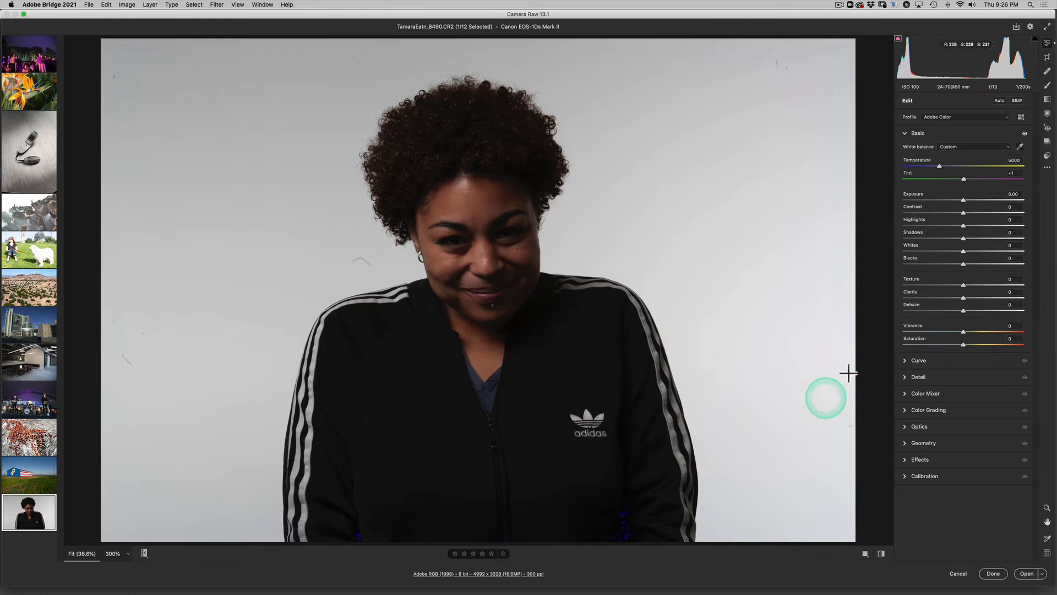
# Auto-set the portrait's Whites to +58 and Blacks to -1, and raise Shadows to +49
pyautogui.press('shift')
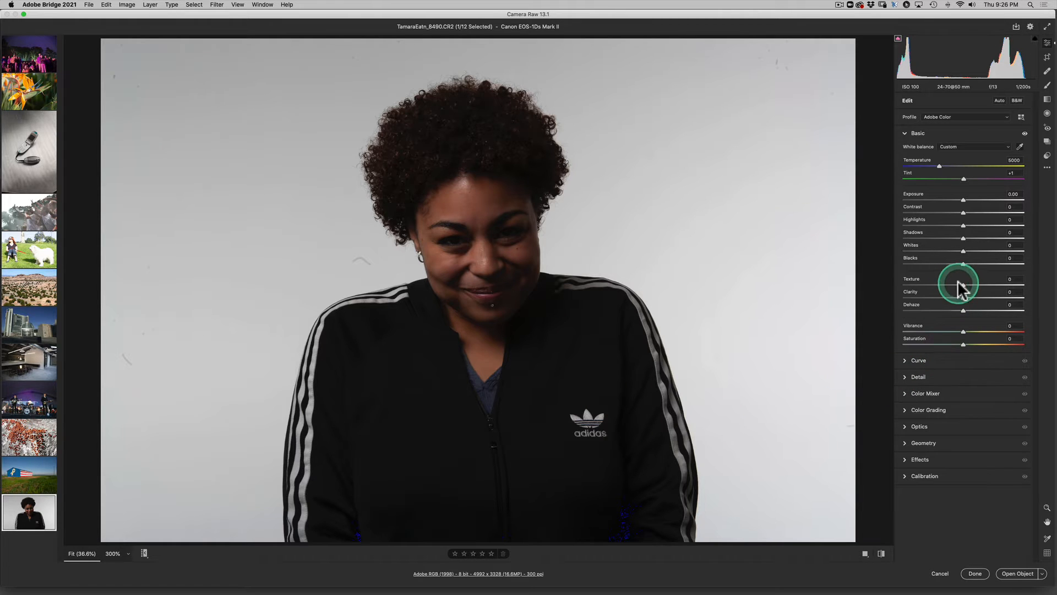
pyautogui.click(963, 251)
pyautogui.keyDown('shift'); pyautogui.doubleClick(964, 251); pyautogui.keyUp('shift')
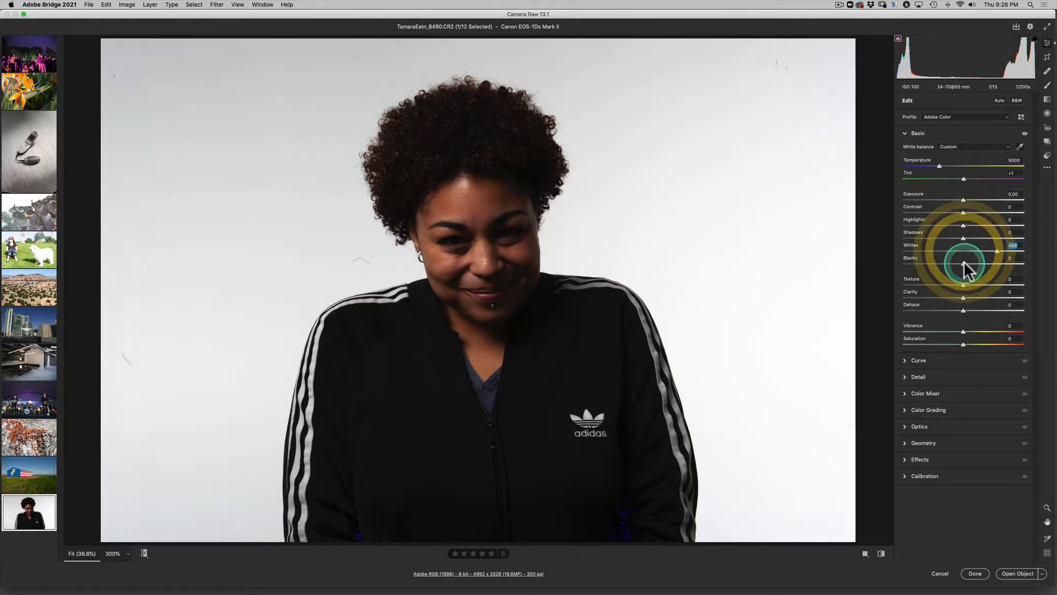
pyautogui.keyDown('shift'); pyautogui.doubleClick(964, 264); pyautogui.keyUp('shift')
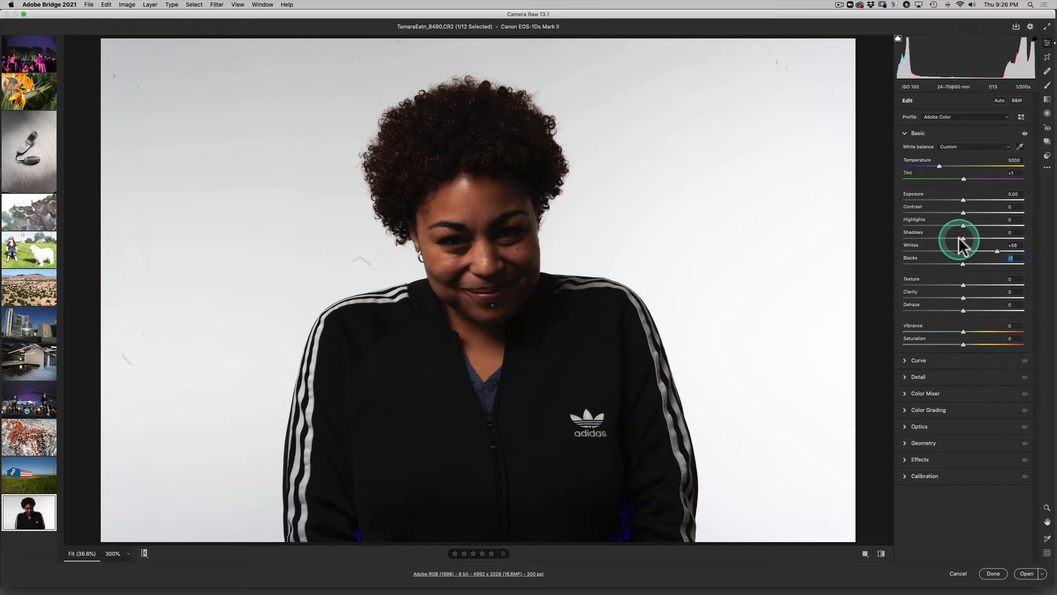
pyautogui.moveTo(963, 238); pyautogui.dragTo(987, 239)
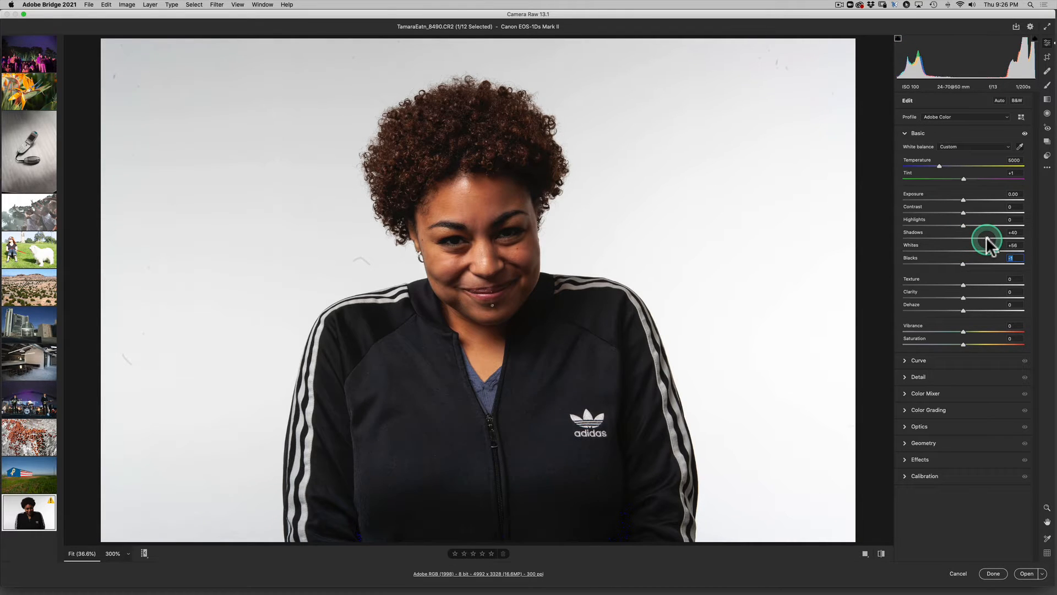
pyautogui.click(992, 238)
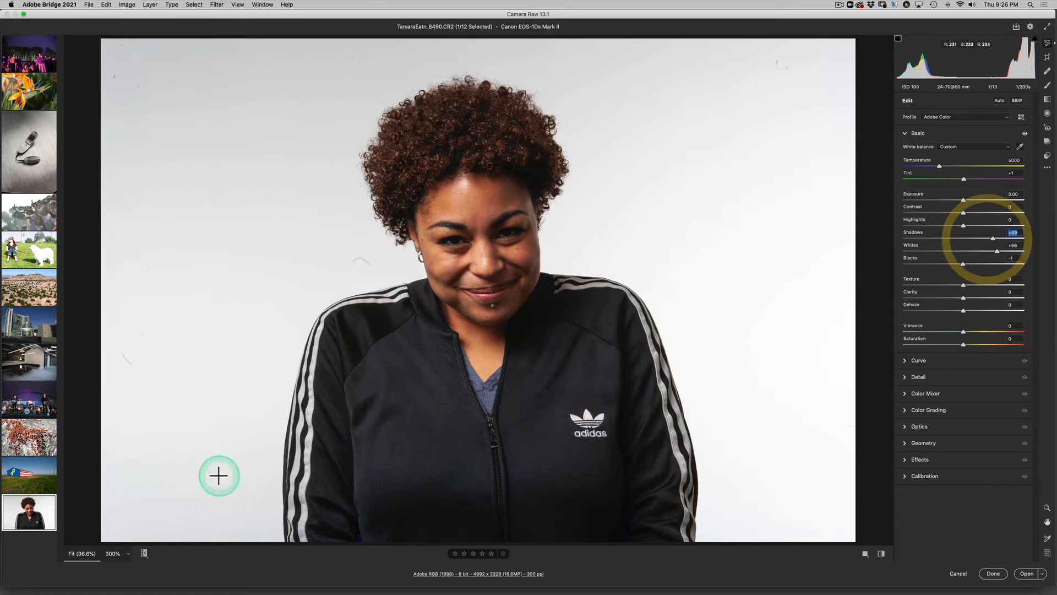
# Inspect the portrait's face at 100% and turn off the shadow clipping warning
pyautogui.click(111, 554)
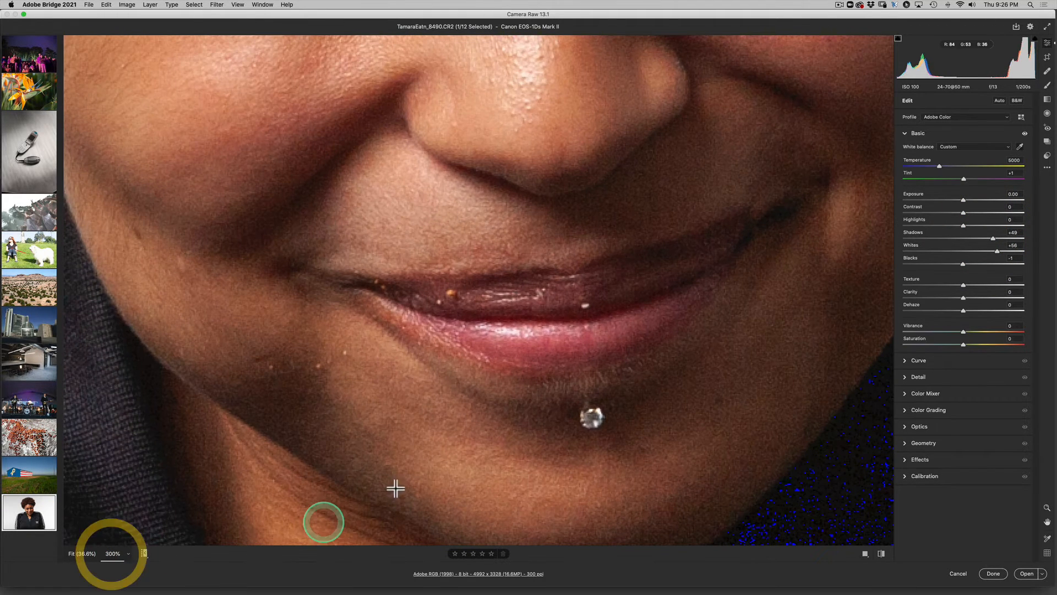
pyautogui.click(126, 556)
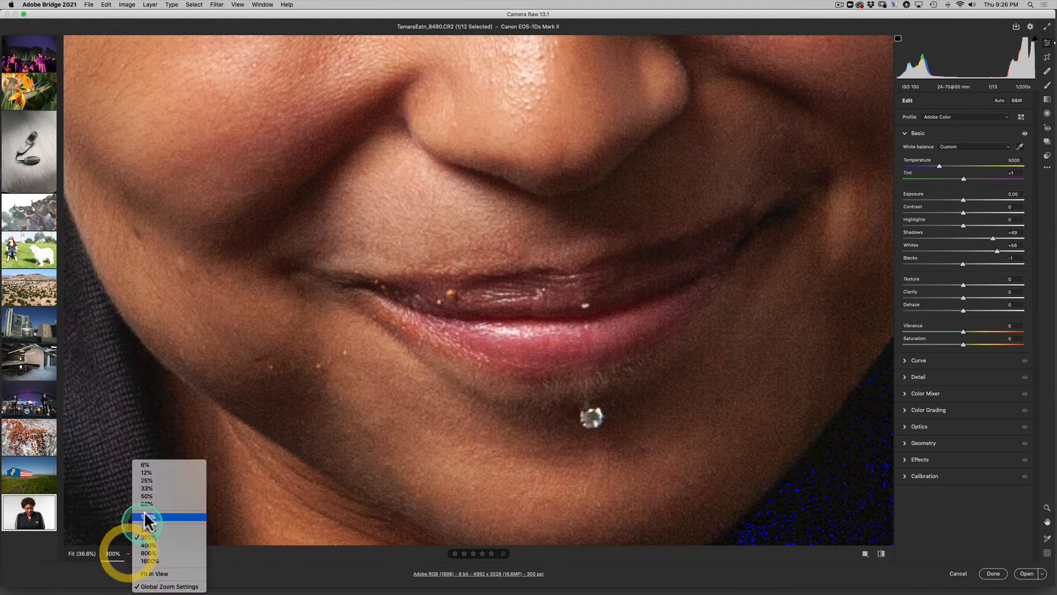
pyautogui.click(164, 511)
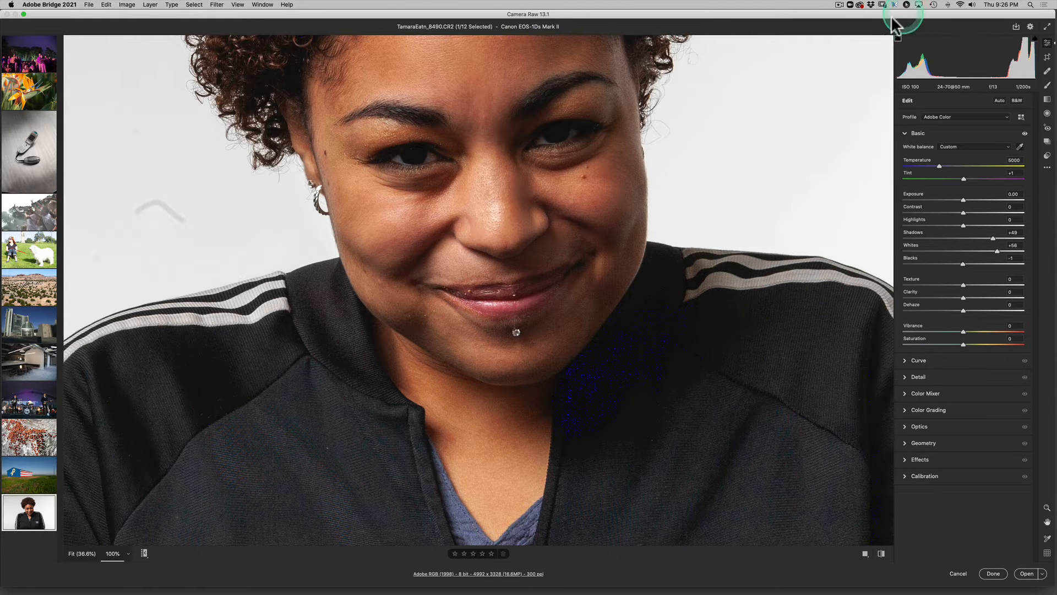
pyautogui.click(896, 39)
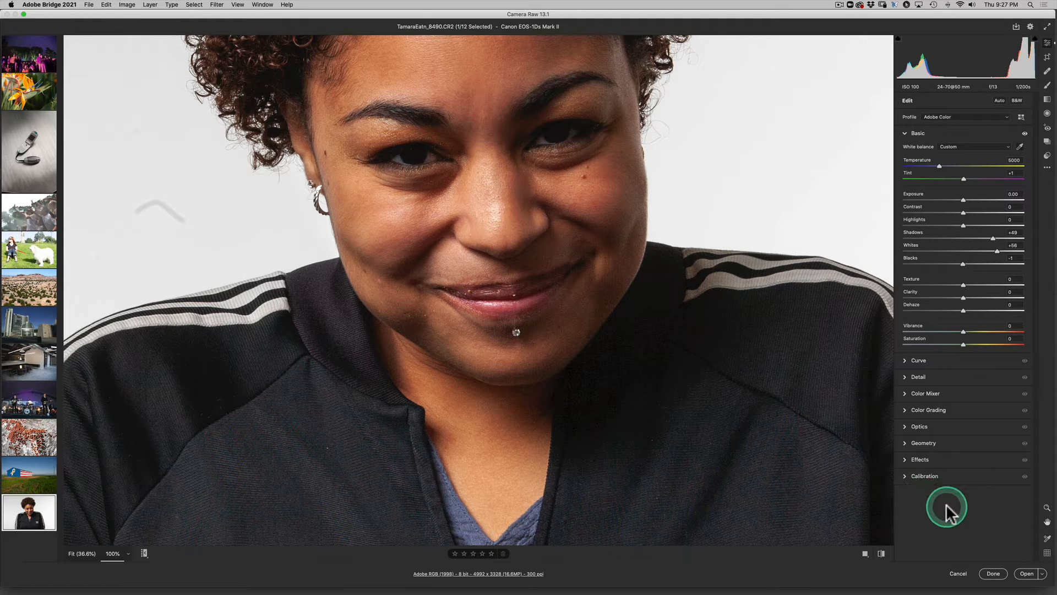
# Reveal the full Sharpening and Noise Reduction settings in the Detail adjustments, with the portrait magnified to 200%
pyautogui.click(907, 377)
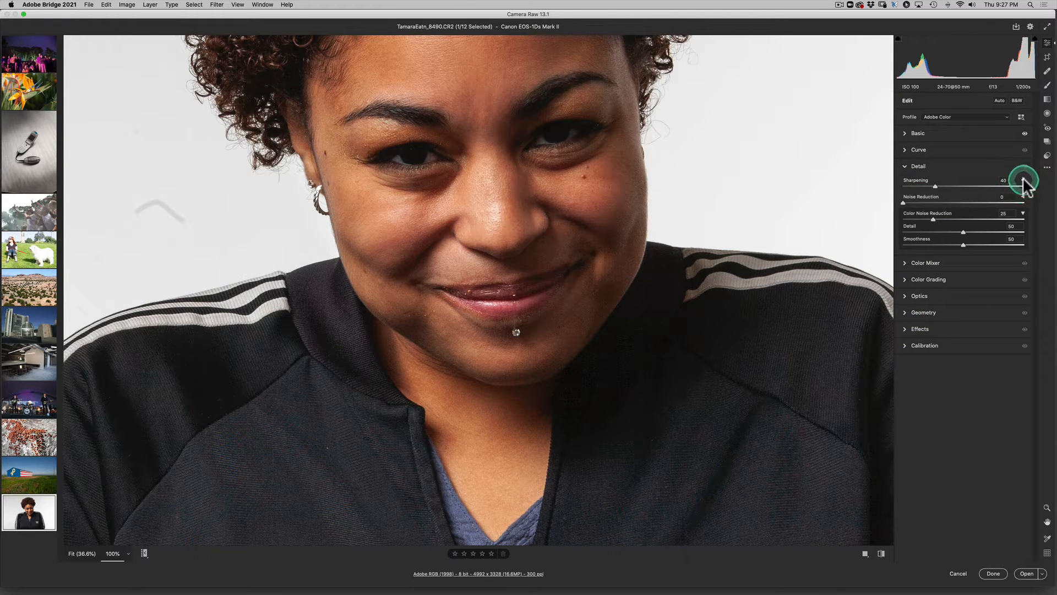
pyautogui.click(1023, 181)
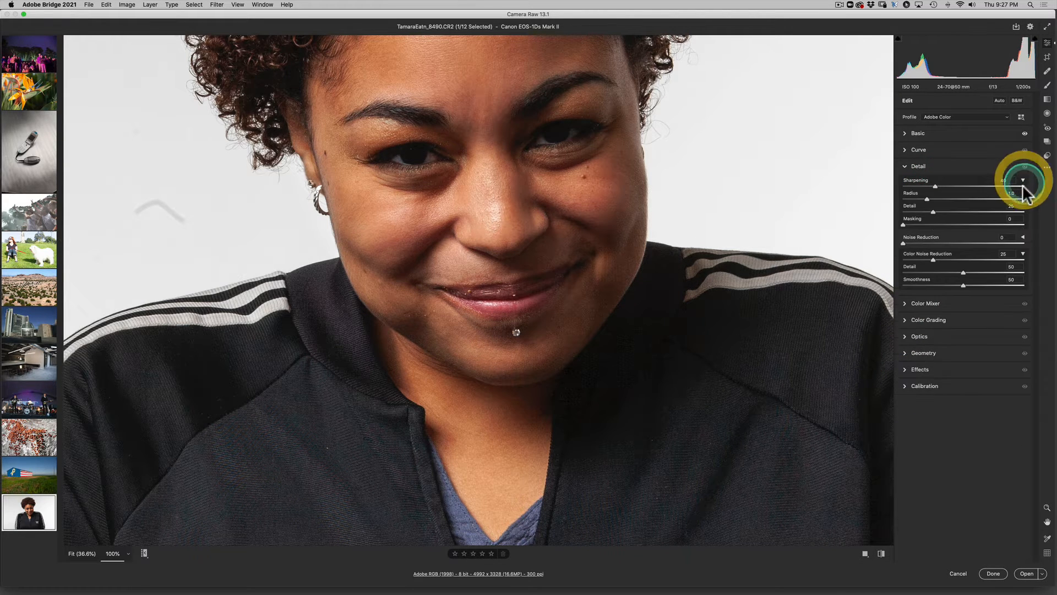
pyautogui.click(1022, 237)
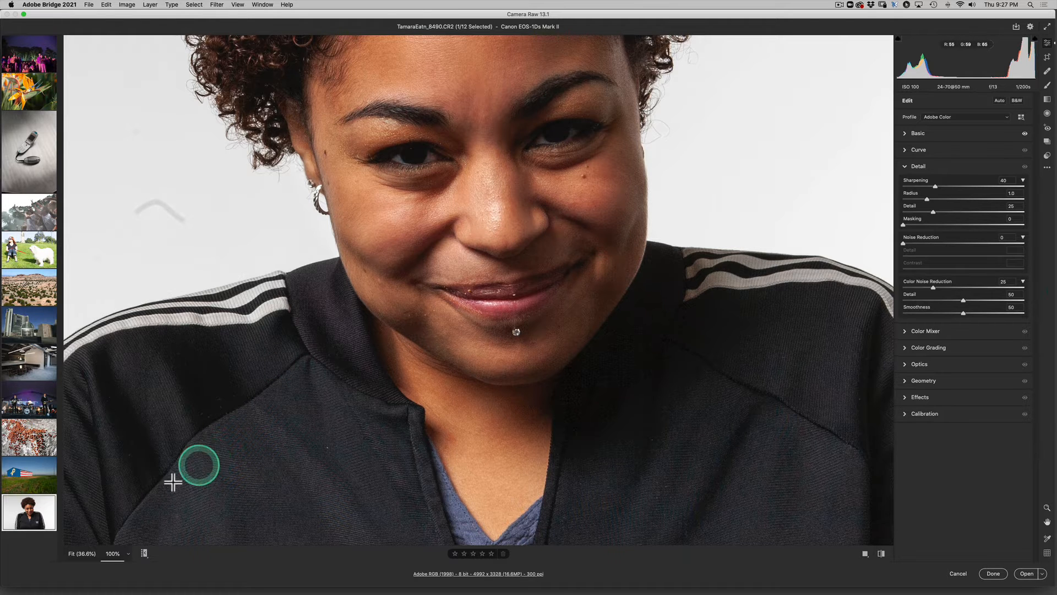
pyautogui.click(120, 554)
pyautogui.moveTo(131, 559); pyautogui.dragTo(144, 532)
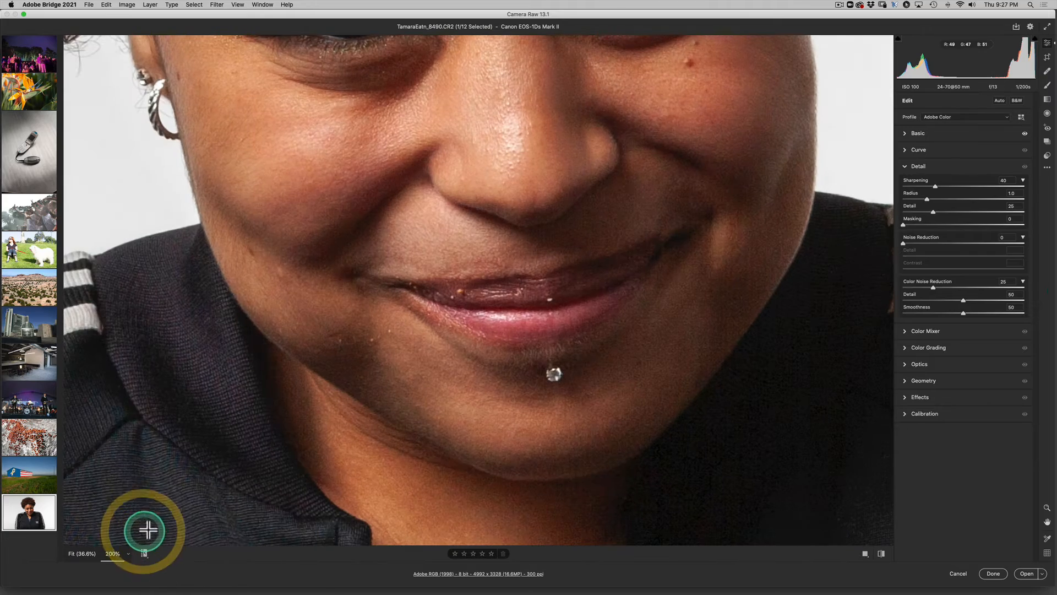
pyautogui.moveTo(610, 453); pyautogui.dragTo(416, 466)
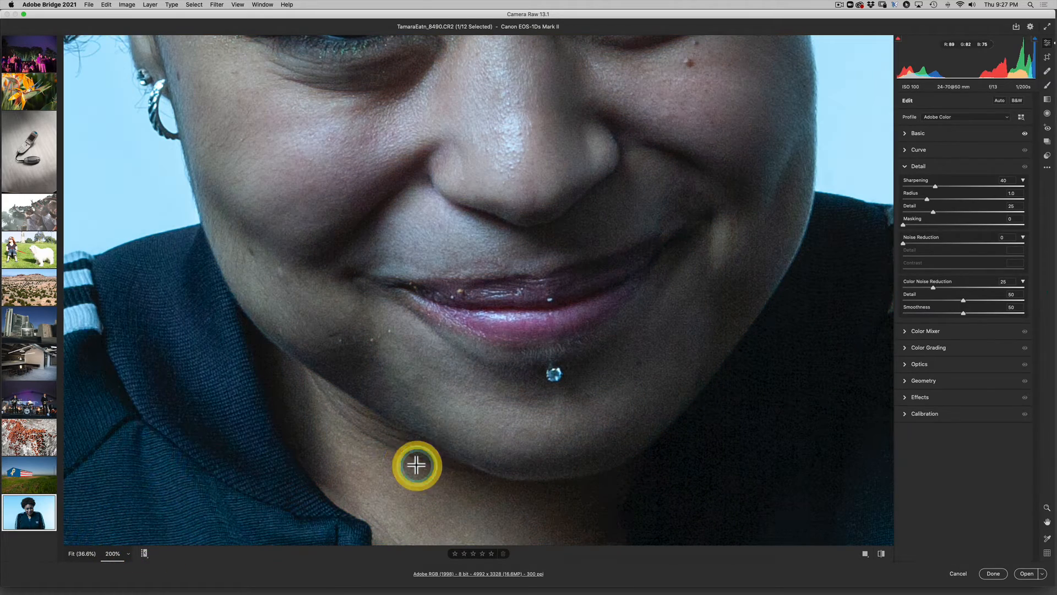
pyautogui.click(386, 481)
pyautogui.press('super+z')
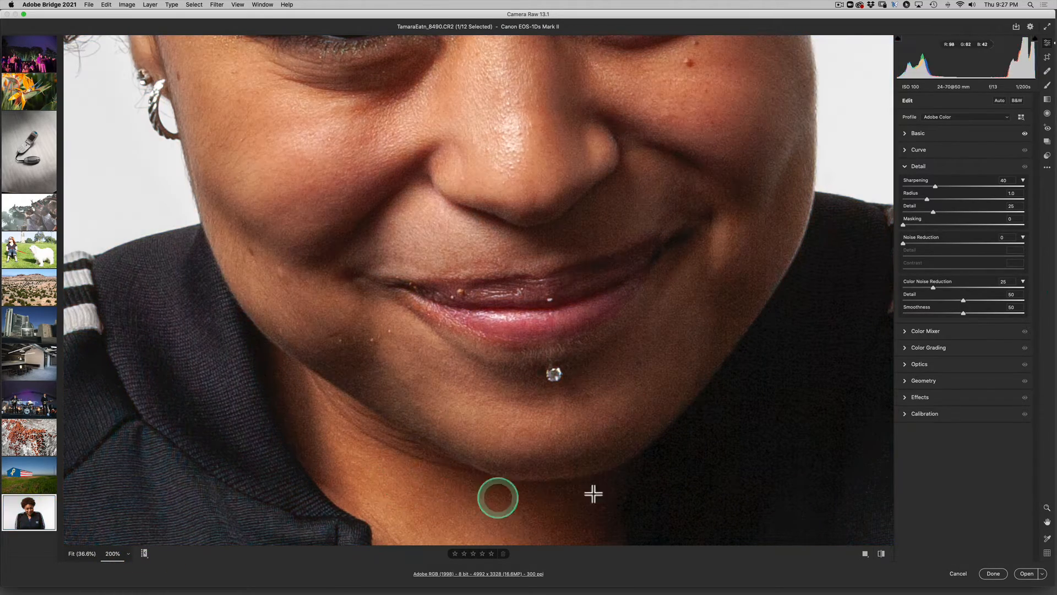
# Raise the portrait's Color Noise Reduction to 72 to clean up the dark jacket
pyautogui.moveTo(712, 371); pyautogui.dragTo(470, 449)
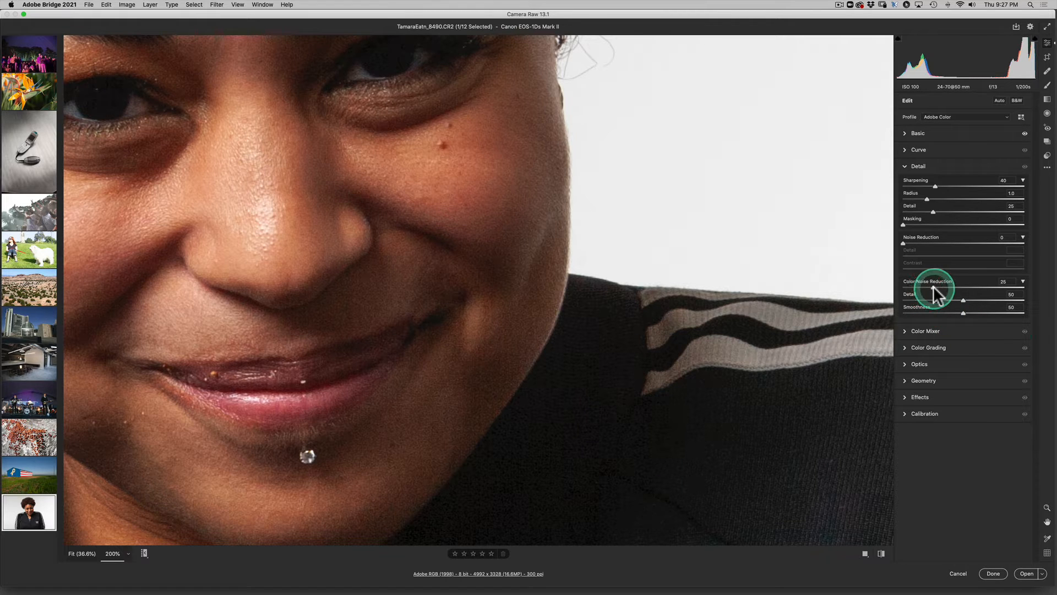
pyautogui.moveTo(934, 287); pyautogui.dragTo(966, 297)
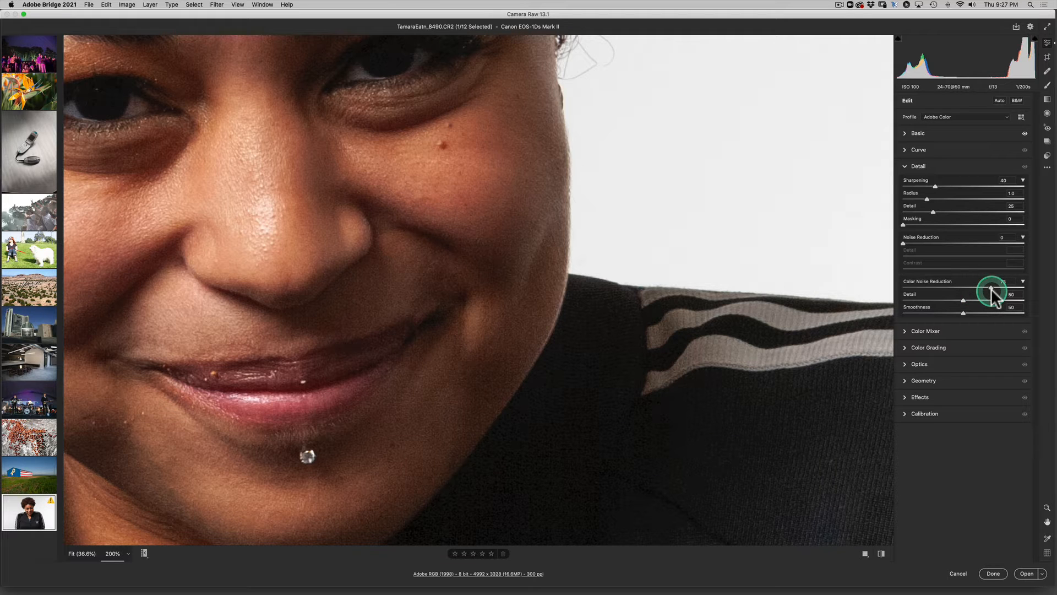
pyautogui.moveTo(991, 288); pyautogui.dragTo(990, 288)
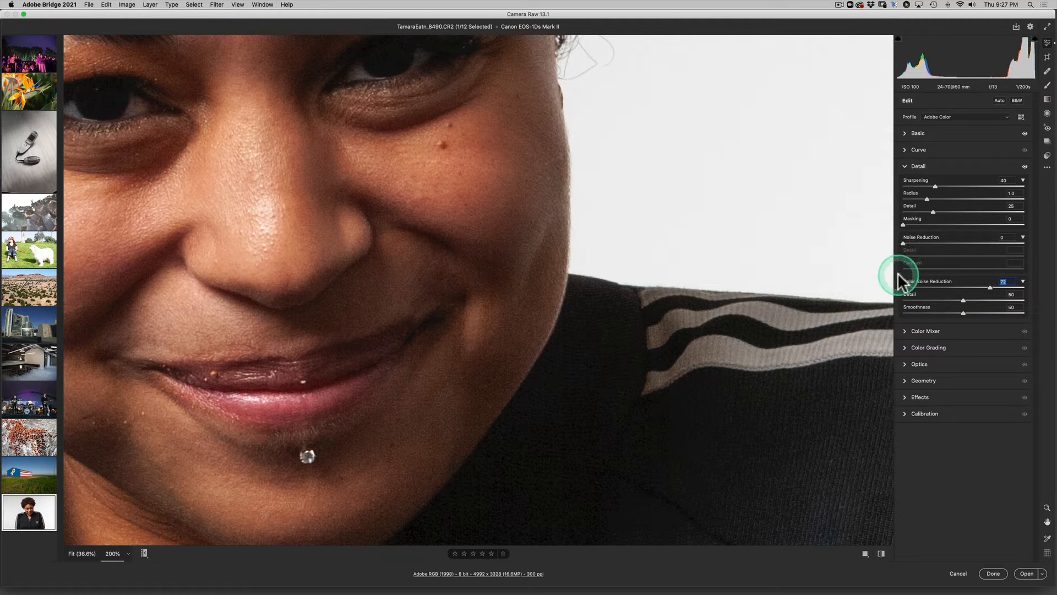
# Try the portrait's Noise Reduction at the full 100, and settle it at 29
pyautogui.click(904, 239)
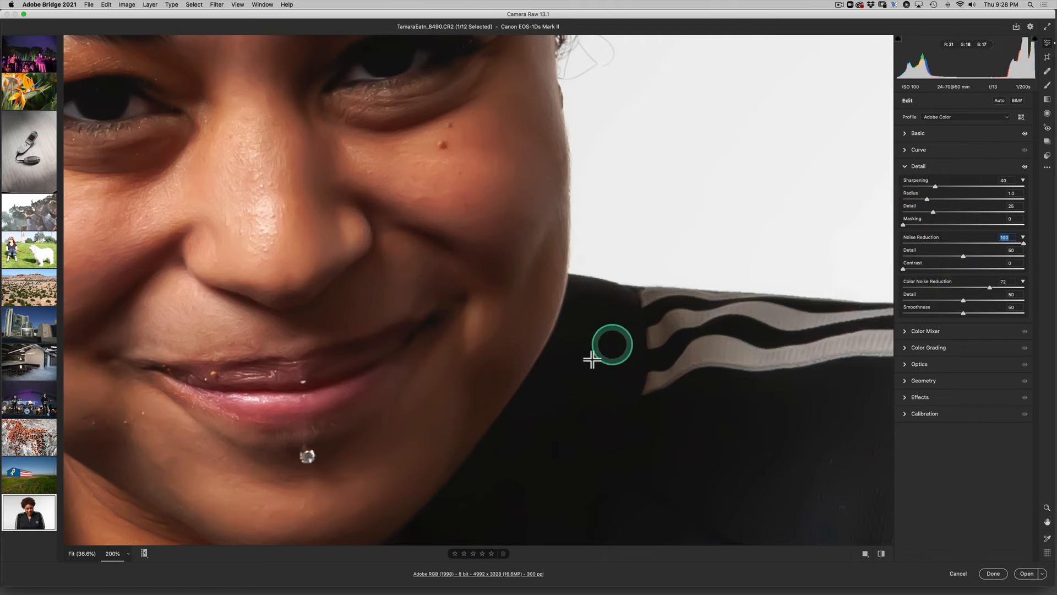
pyautogui.moveTo(556, 368); pyautogui.dragTo(698, 305)
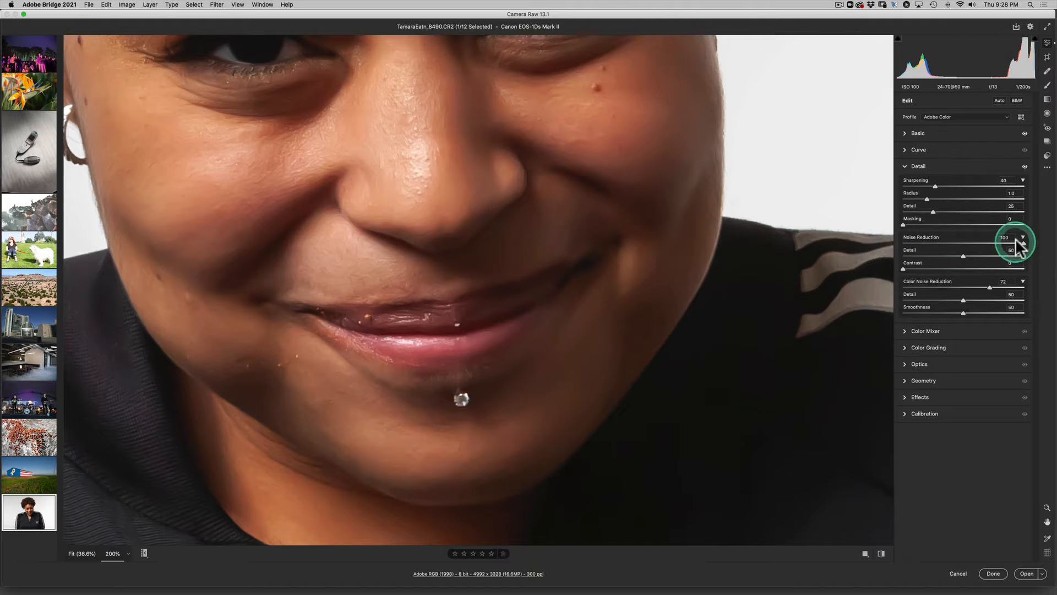
pyautogui.moveTo(1019, 244); pyautogui.dragTo(909, 243)
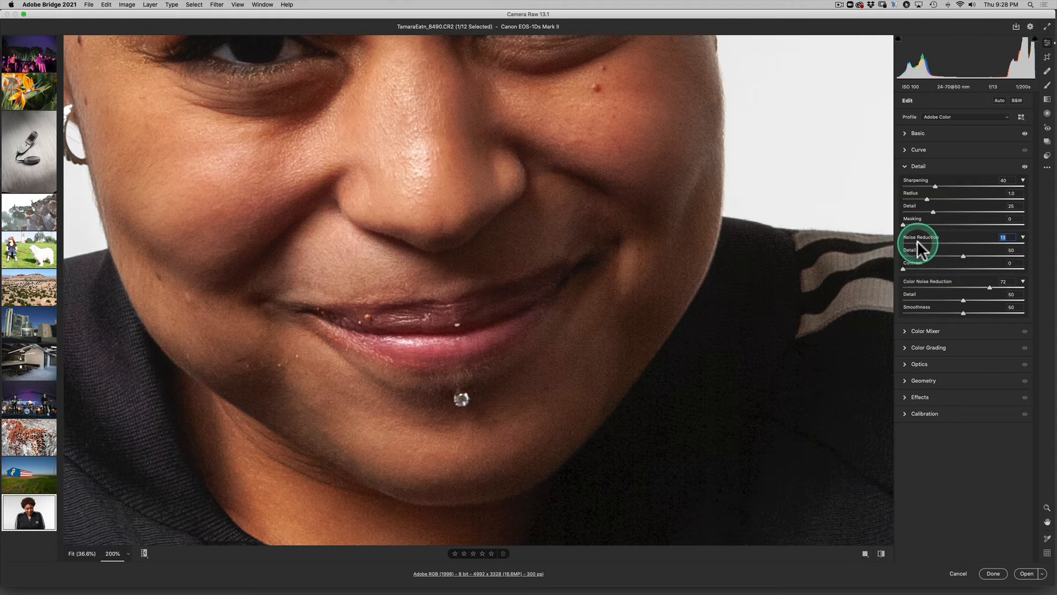
pyautogui.moveTo(919, 240); pyautogui.dragTo(932, 244)
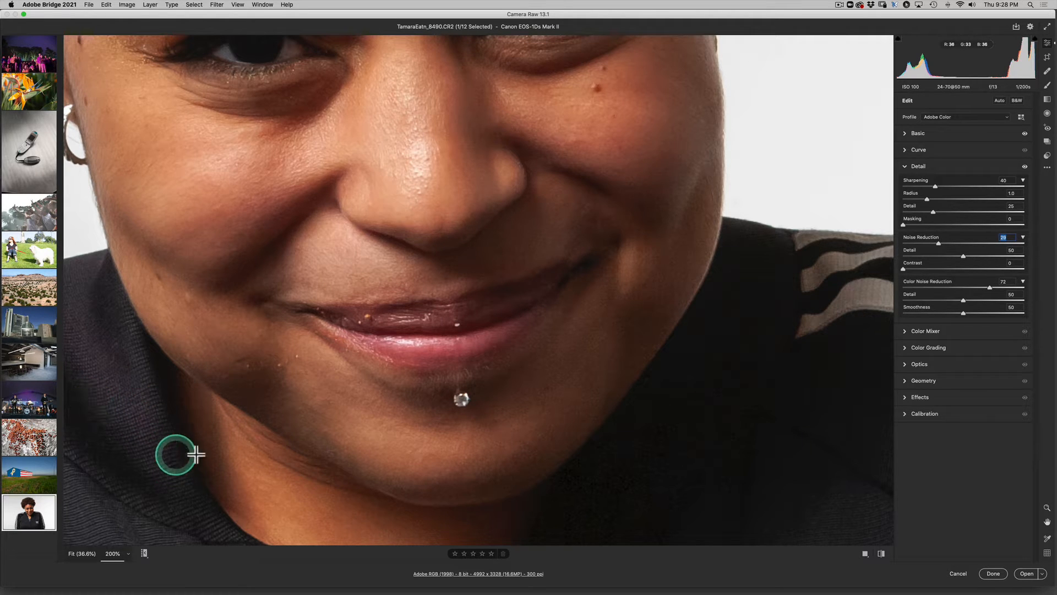
pyautogui.keyDown('alt'); pyautogui.click(408, 341); pyautogui.keyUp('alt')
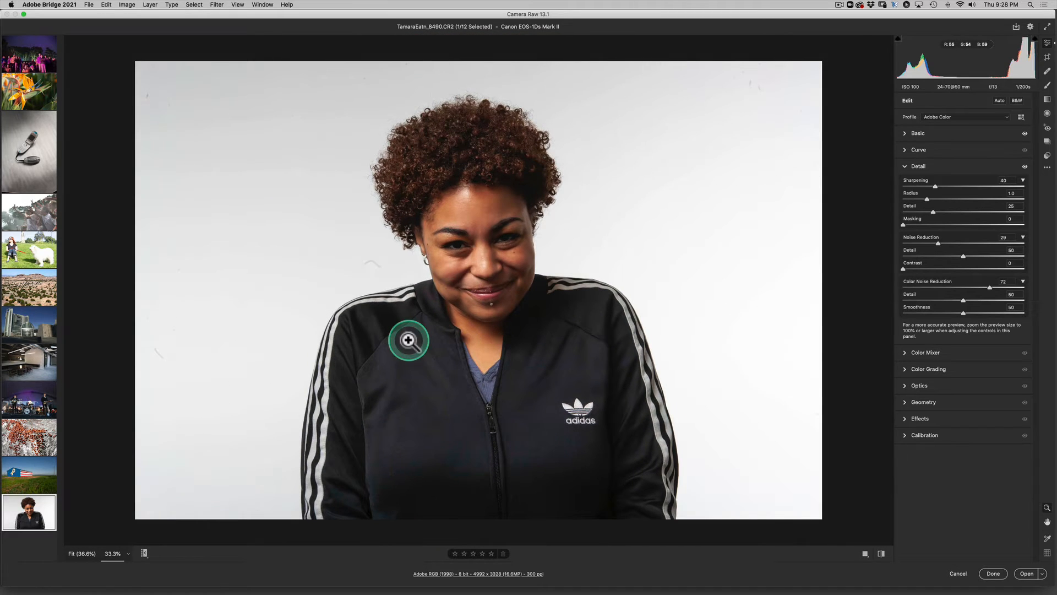
pyautogui.keyDown('alt'); pyautogui.click(409, 341); pyautogui.keyUp('alt')
pyautogui.click(409, 341)
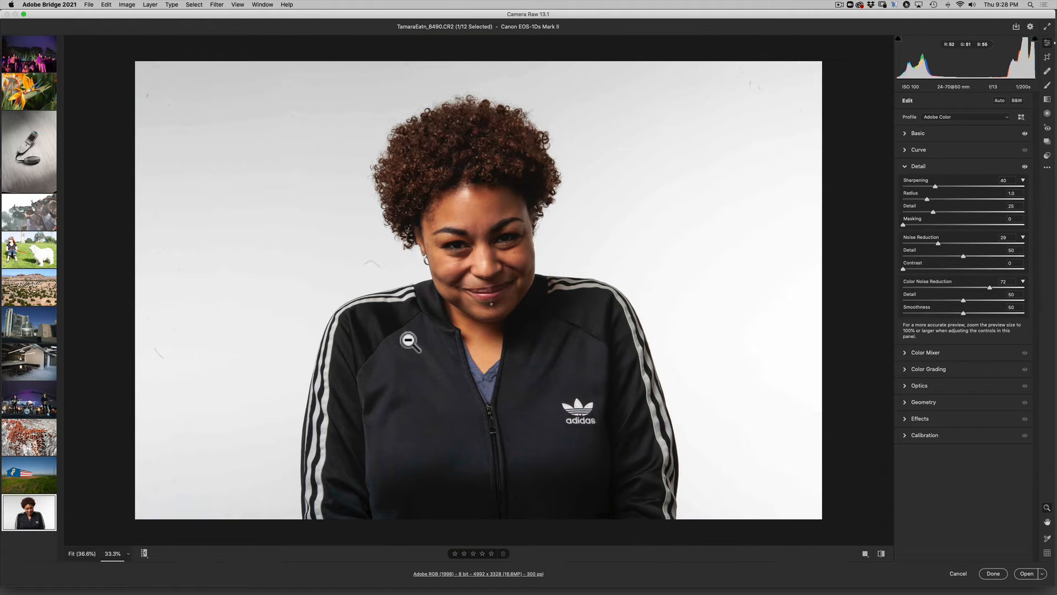
pyautogui.keyDown('alt'); pyautogui.click(408, 341); pyautogui.keyUp('alt')
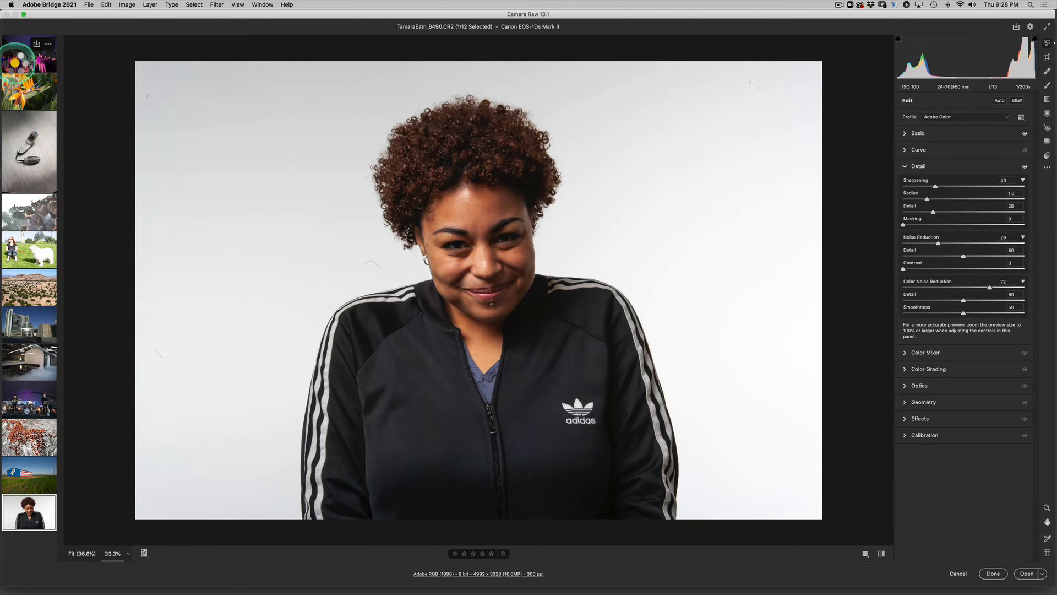
# Select the night crowd, cell phone and desert landscape photos together, with the night crowd photo as the active one
pyautogui.click(15, 62)
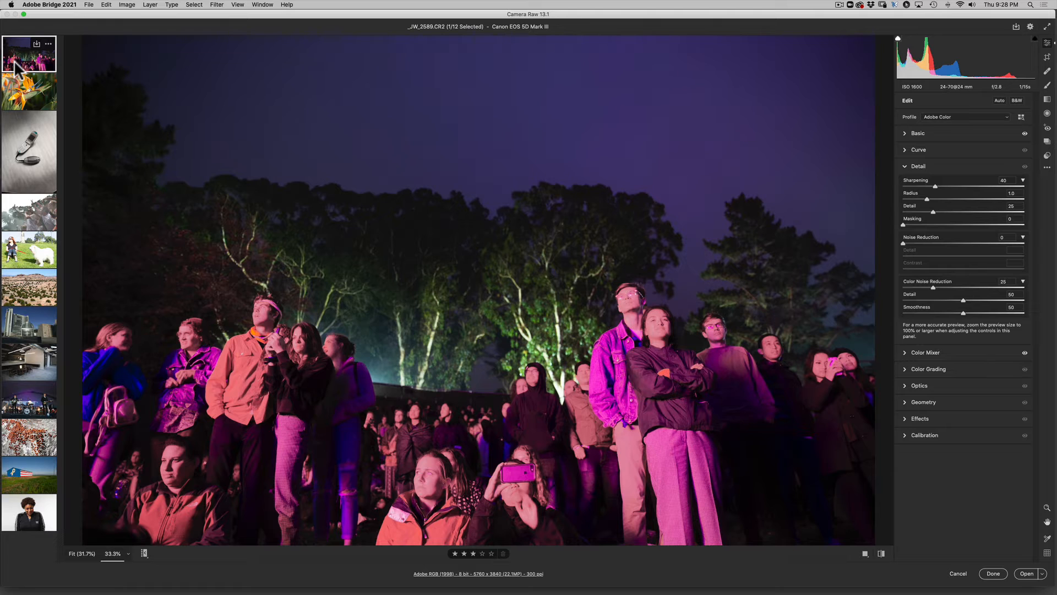
pyautogui.click(12, 155)
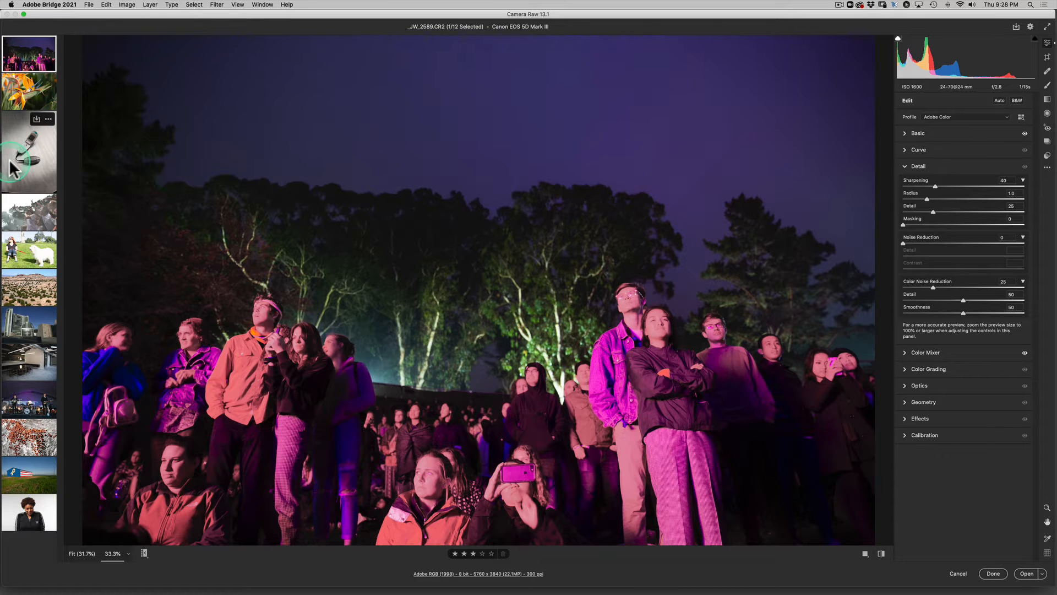
pyautogui.keyDown('super'); pyautogui.click(10, 161); pyautogui.keyUp('super')
pyautogui.keyDown('super'); pyautogui.click(8, 294); pyautogui.keyUp('super')
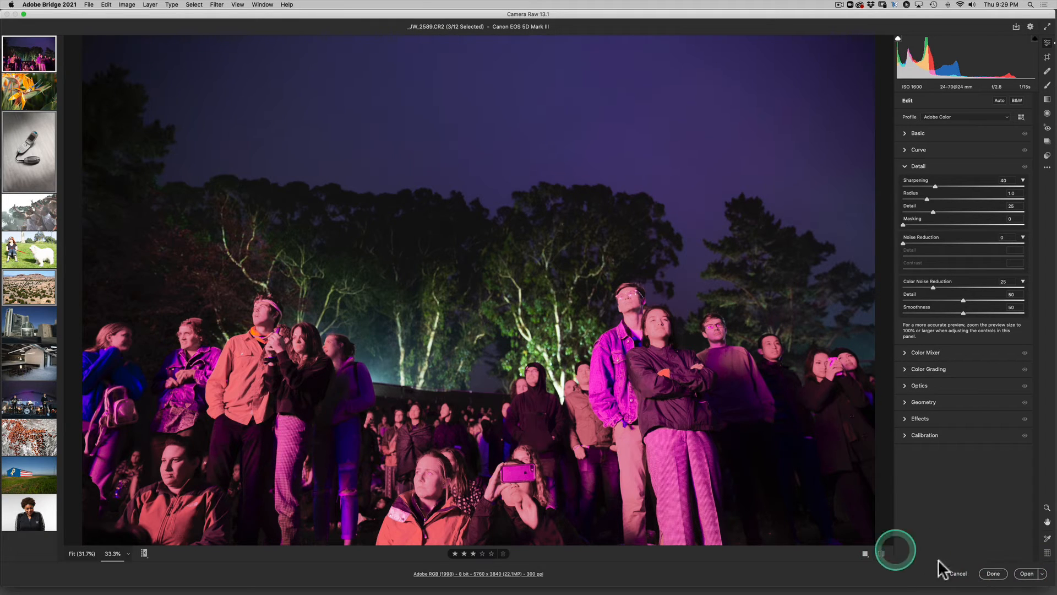
pyautogui.click(993, 573)
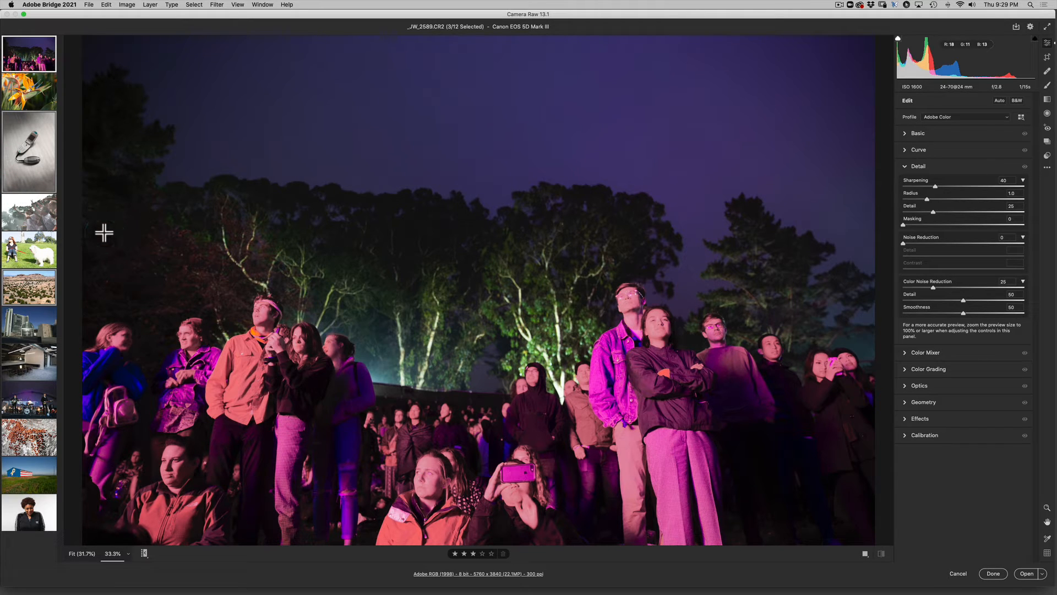
pyautogui.click(120, 239)
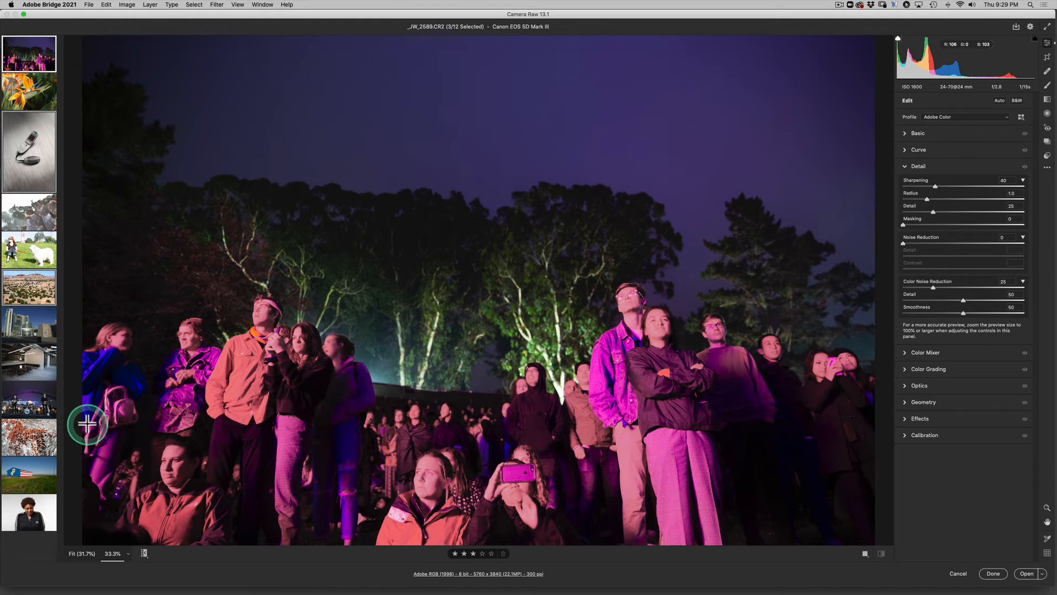
# Select all twelve photos and bring up the save options for exporting them
pyautogui.press('super+a')
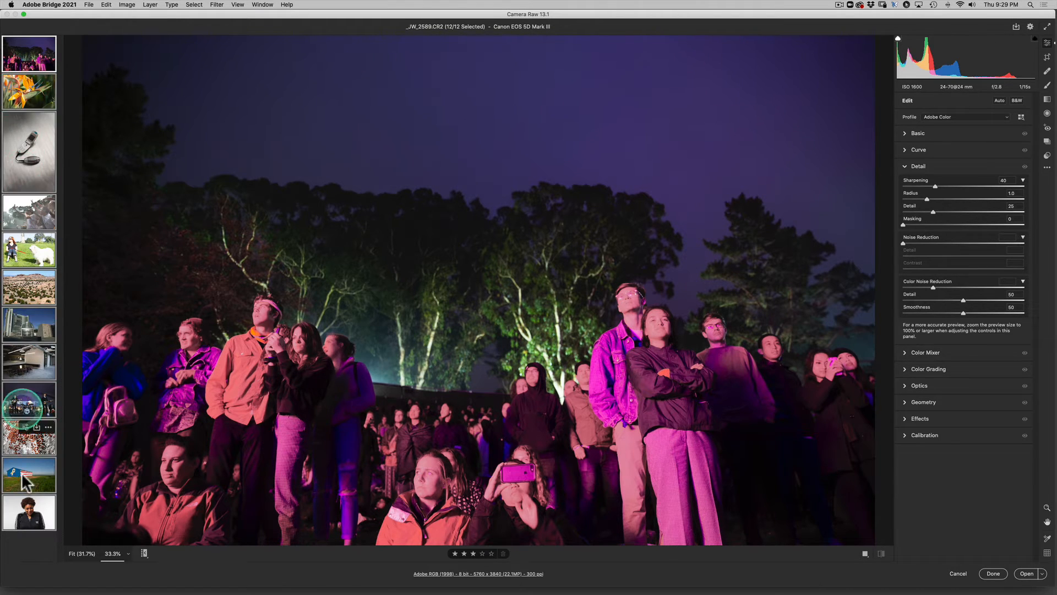
pyautogui.click(1016, 29)
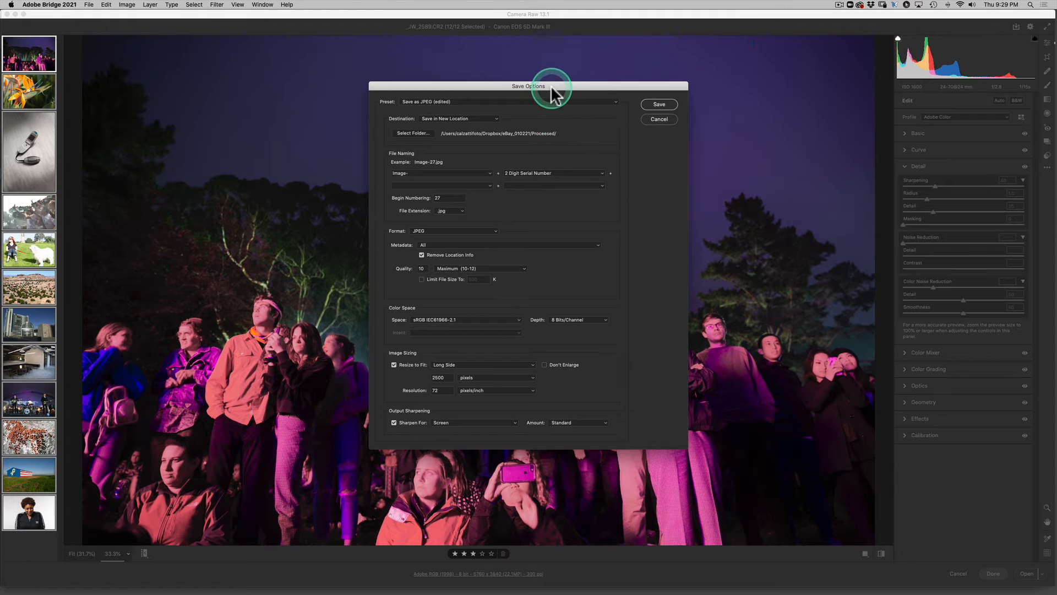
pyautogui.moveTo(550, 88); pyautogui.dragTo(597, 70)
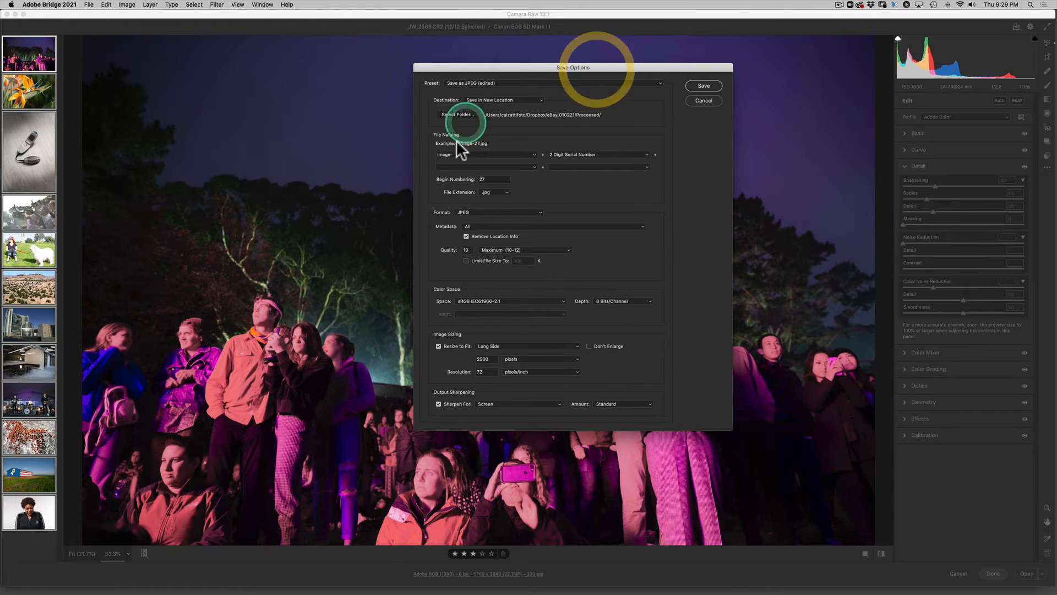
pyautogui.click(585, 248)
pyautogui.click(552, 168)
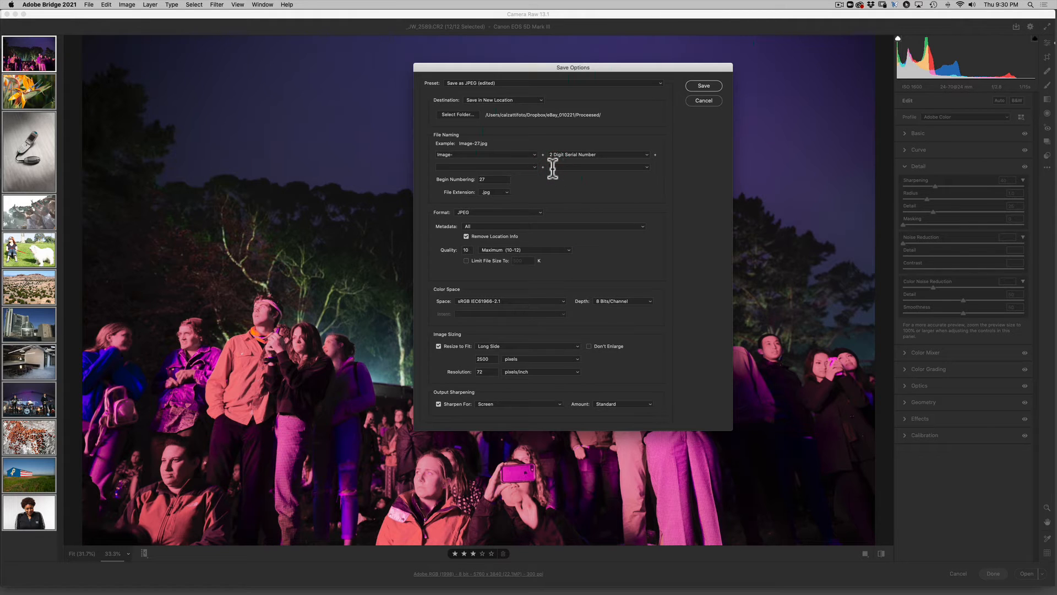
# Choose Save in New Location as the destination and select the "Image-" file name prefix for editing
pyautogui.click(498, 100)
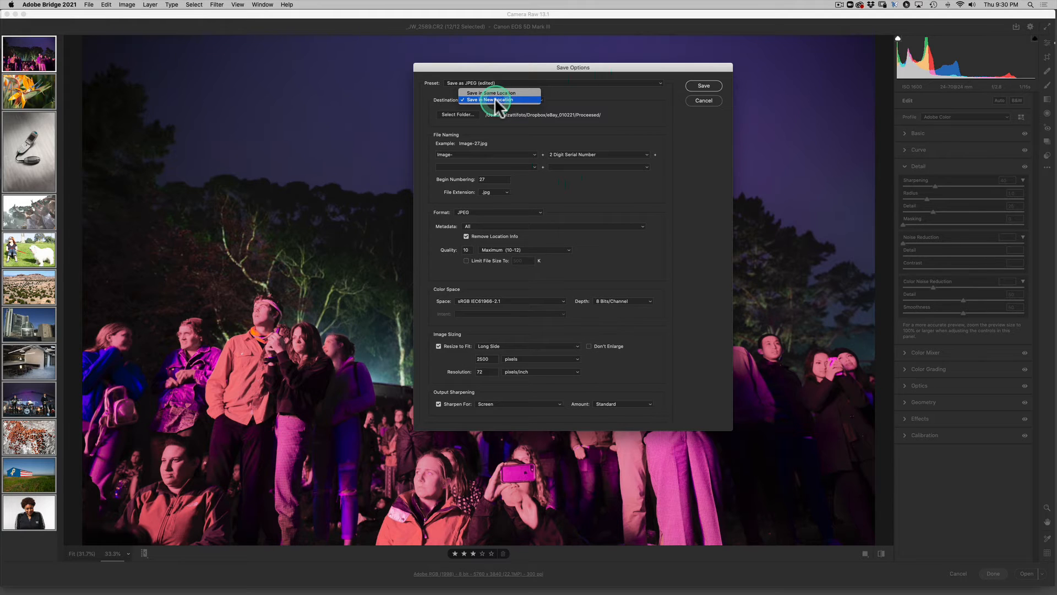
pyautogui.click(496, 99)
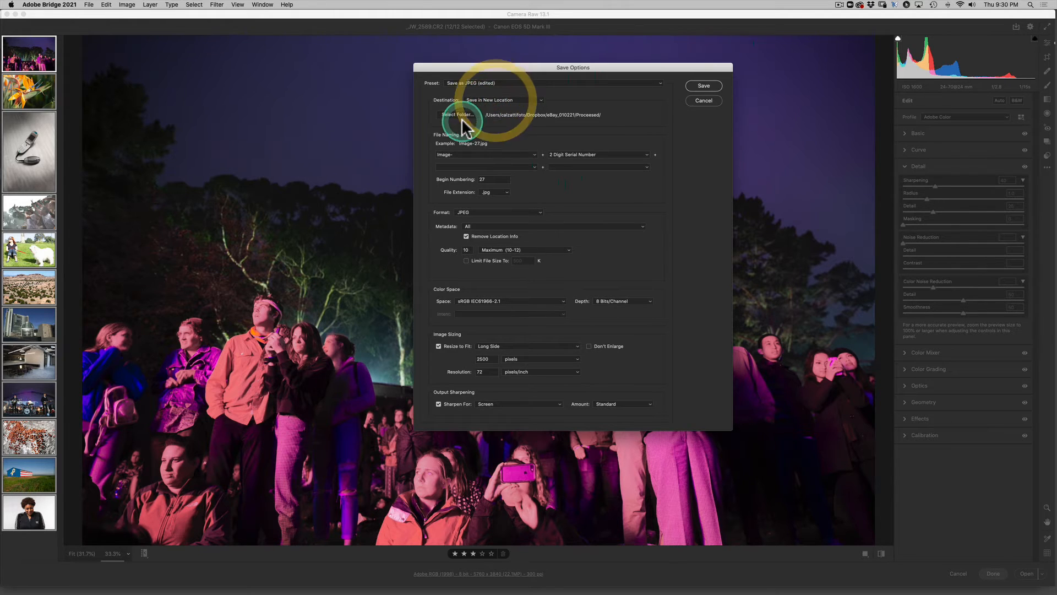
pyautogui.click(452, 118)
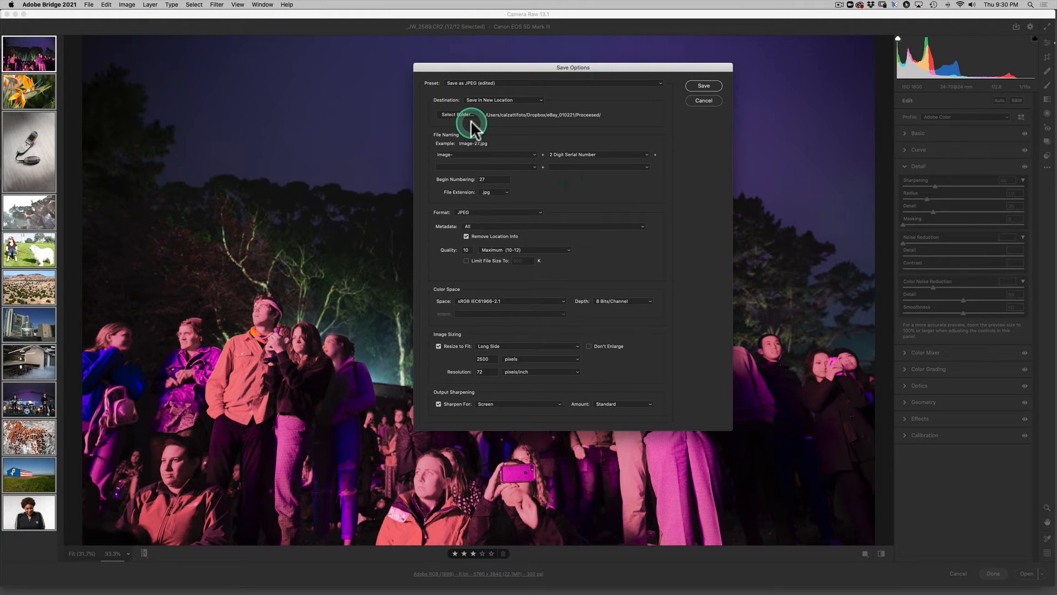
pyautogui.click(471, 118)
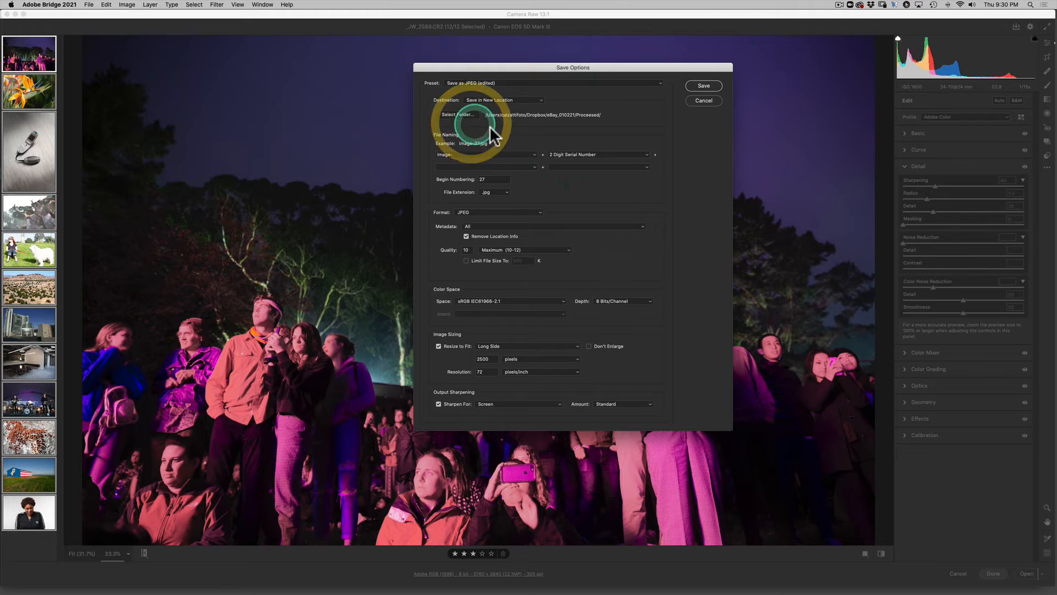
pyautogui.moveTo(473, 158); pyautogui.dragTo(428, 151)
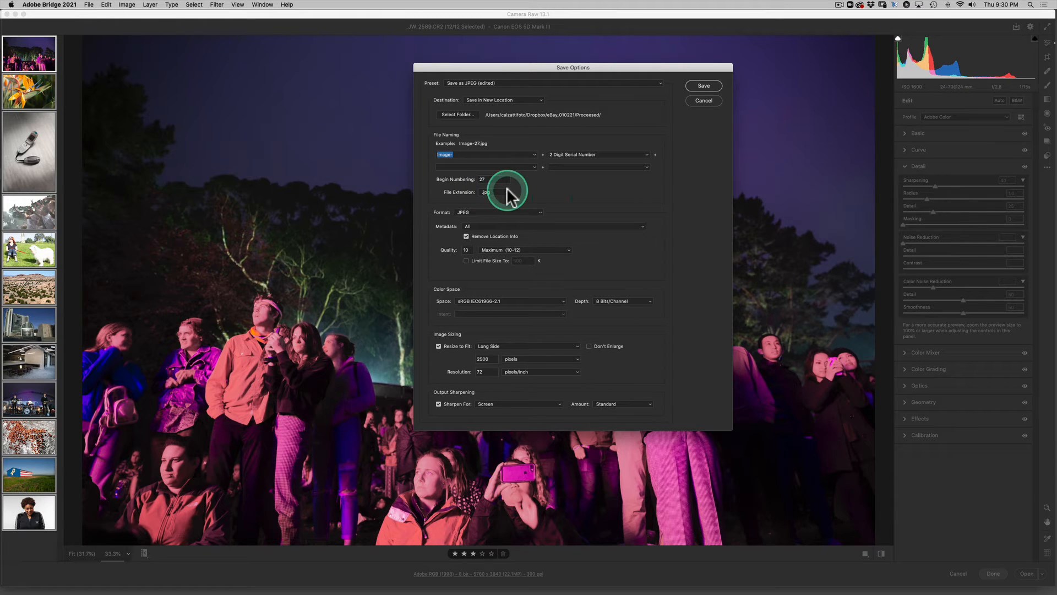
# Set the save format to JPEG with a Maximum quality of 12
pyautogui.click(496, 216)
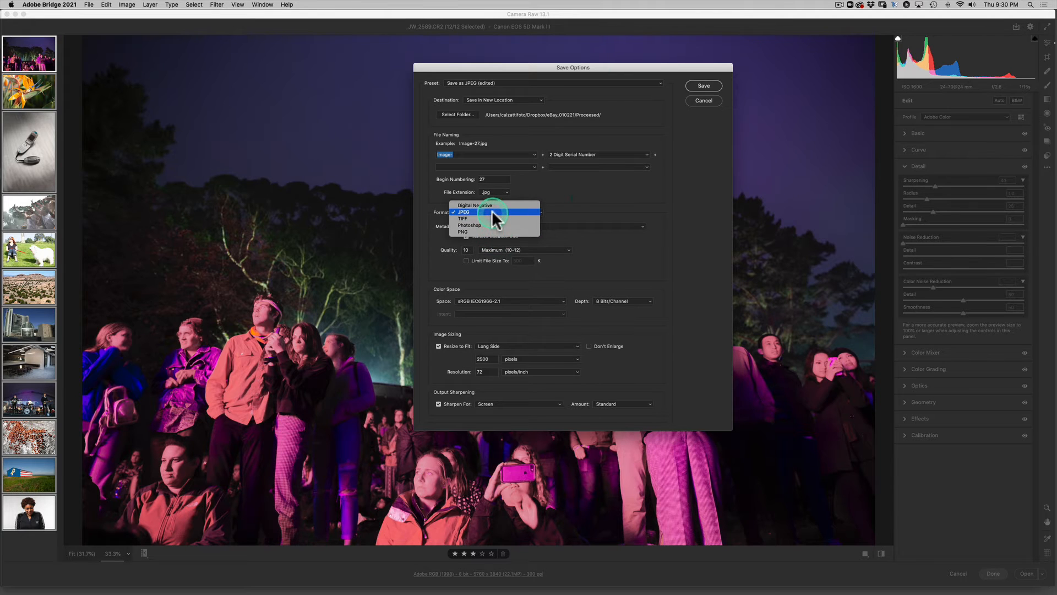
pyautogui.click(493, 217)
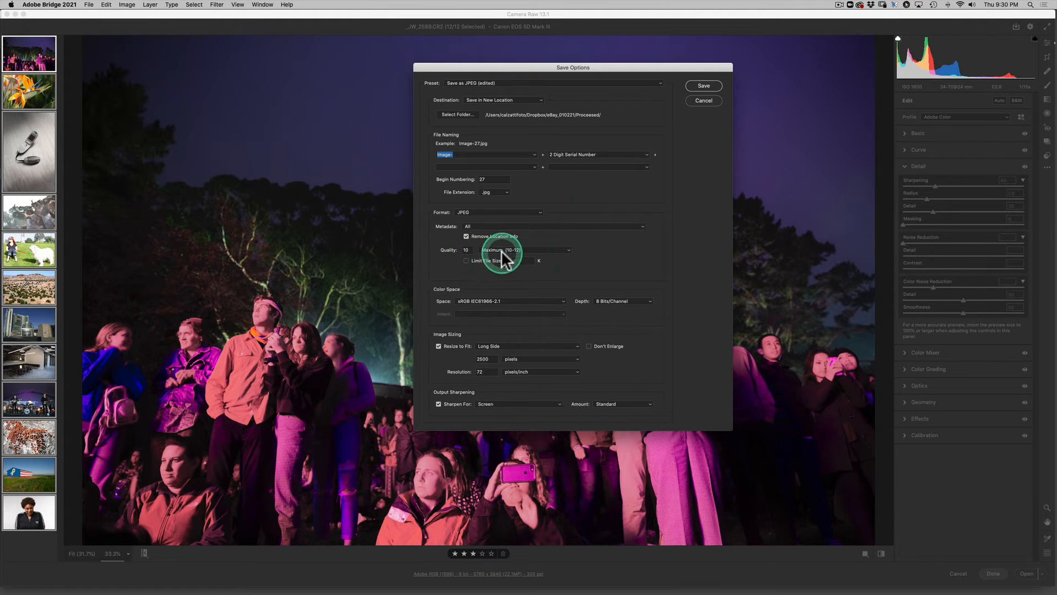
pyautogui.click(568, 253)
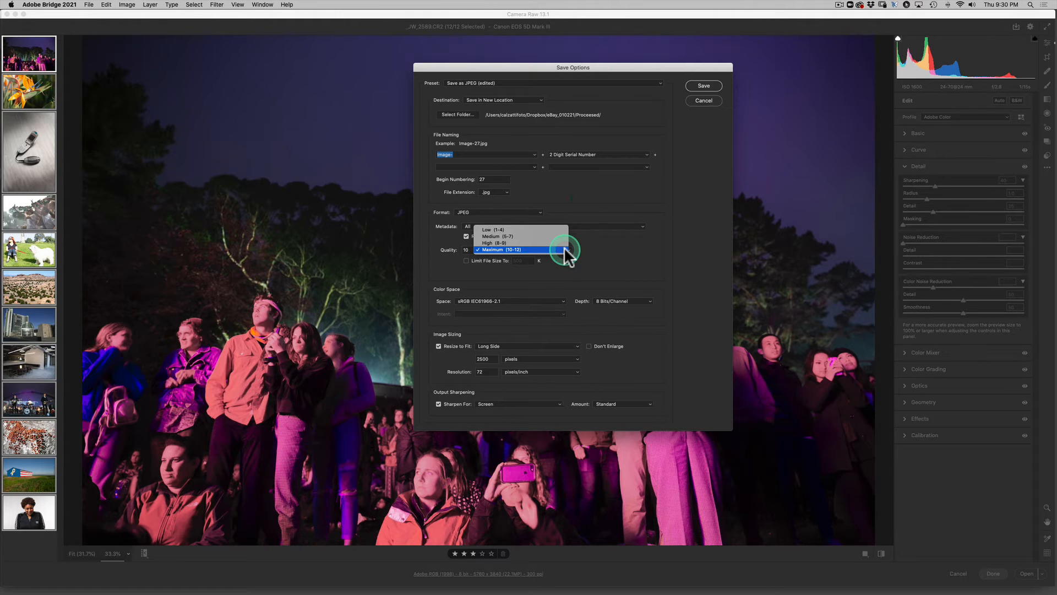
pyautogui.click(563, 250)
pyautogui.doubleClick(463, 249)
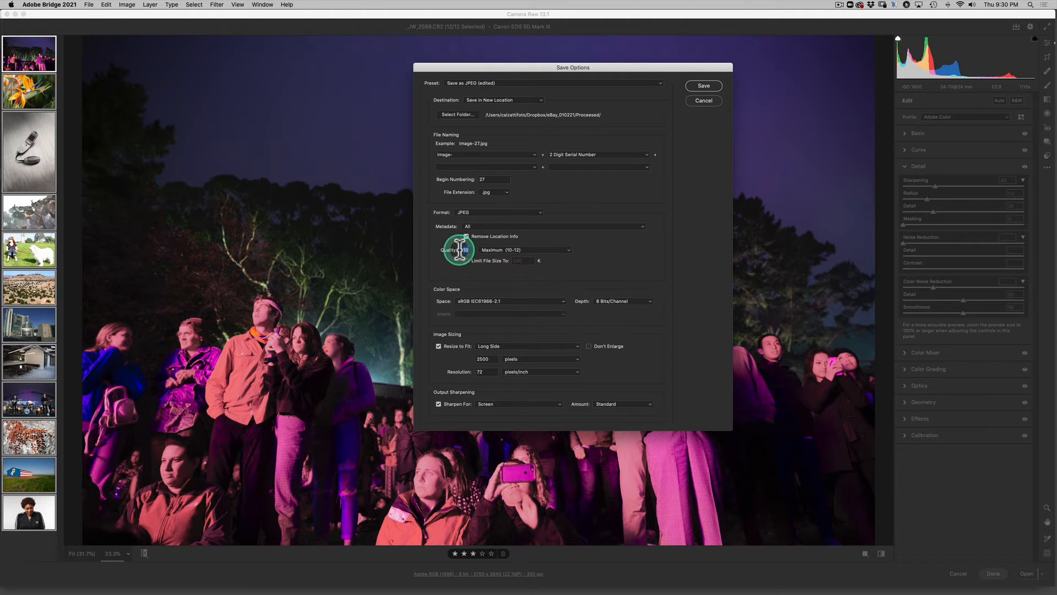
pyautogui.write('12')
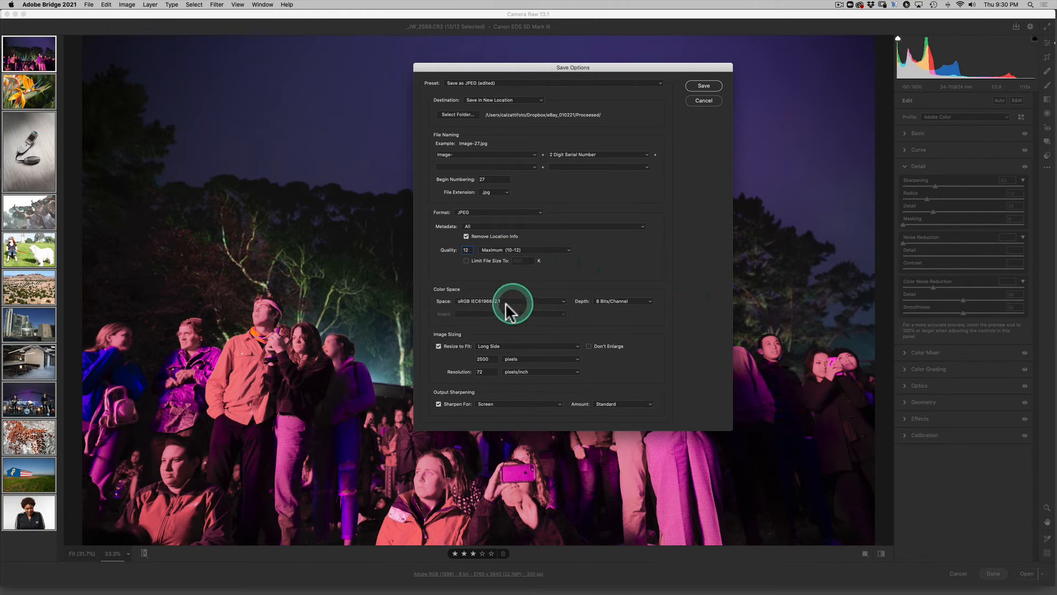
# Choose sRGB IEC61966-2.1 as the export color space and dismiss the save options without saving
pyautogui.click(484, 302)
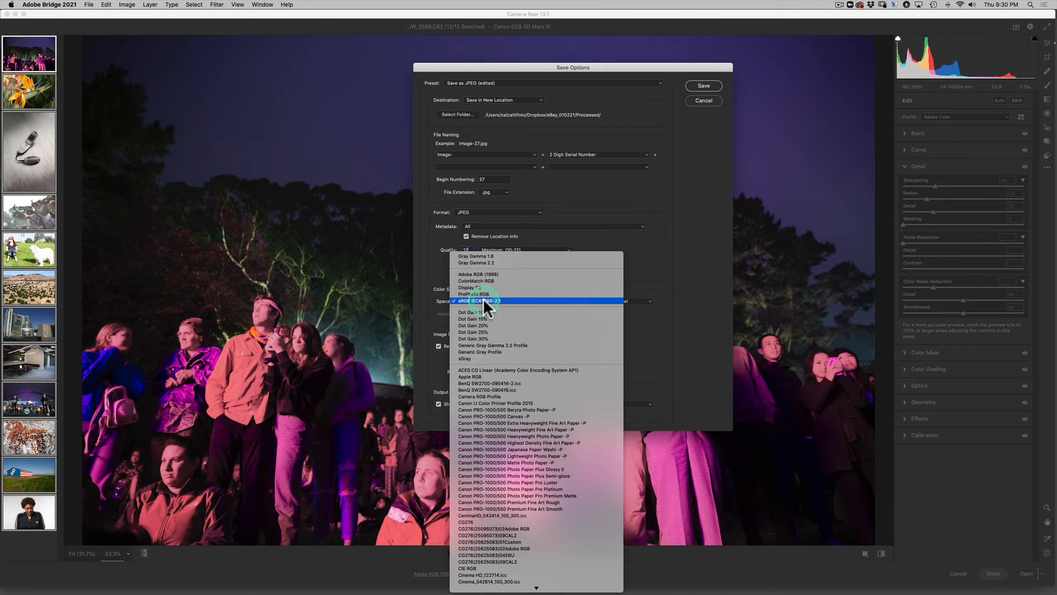
pyautogui.click(485, 301)
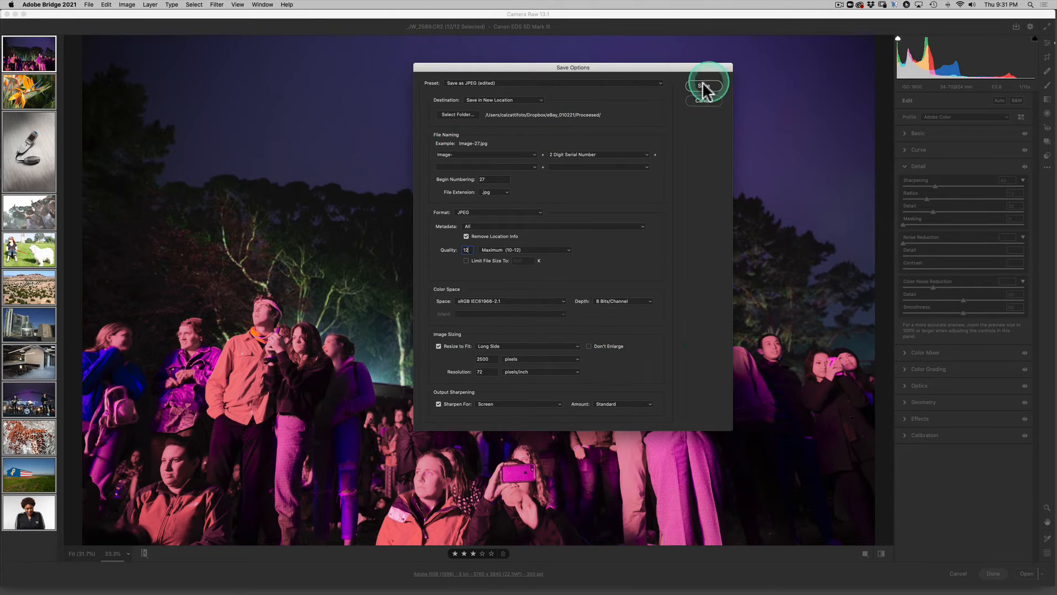
pyautogui.click(701, 101)
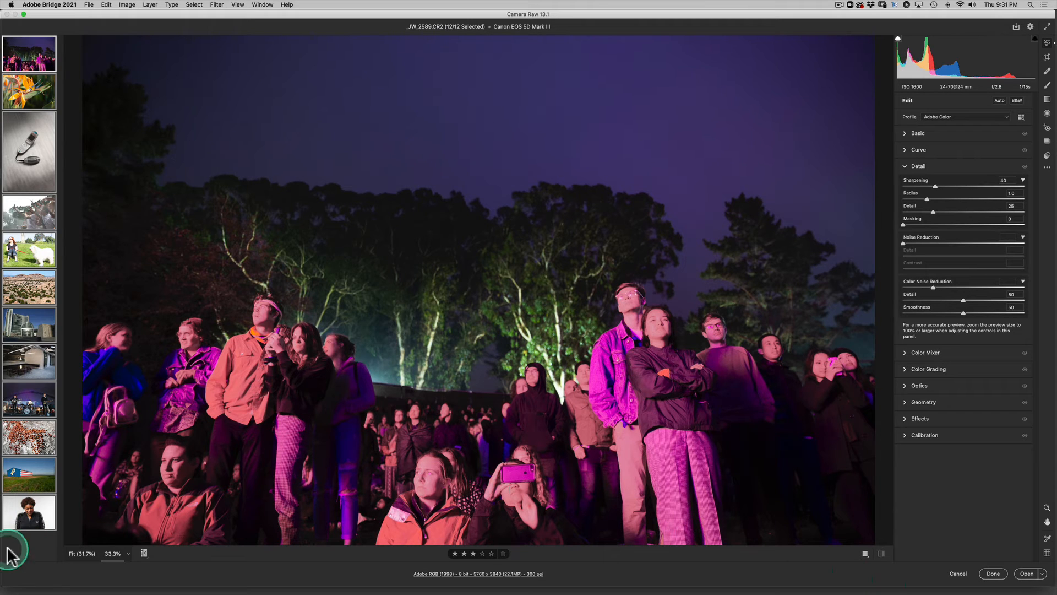
# Display the cell phone photo, followed by the bird-of-paradise flower photo
pyautogui.click(34, 550)
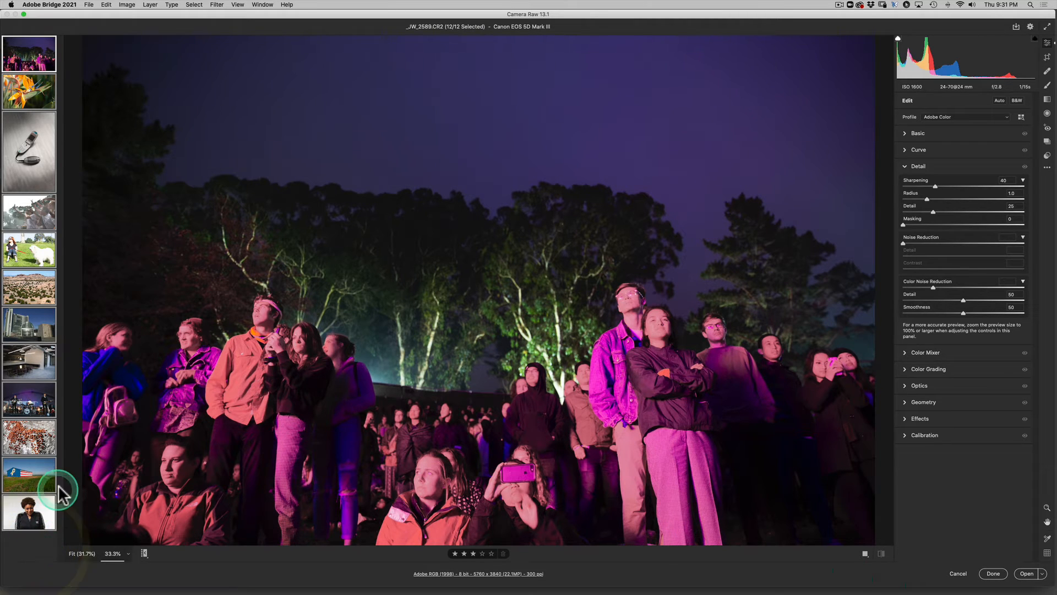
pyautogui.click(32, 152)
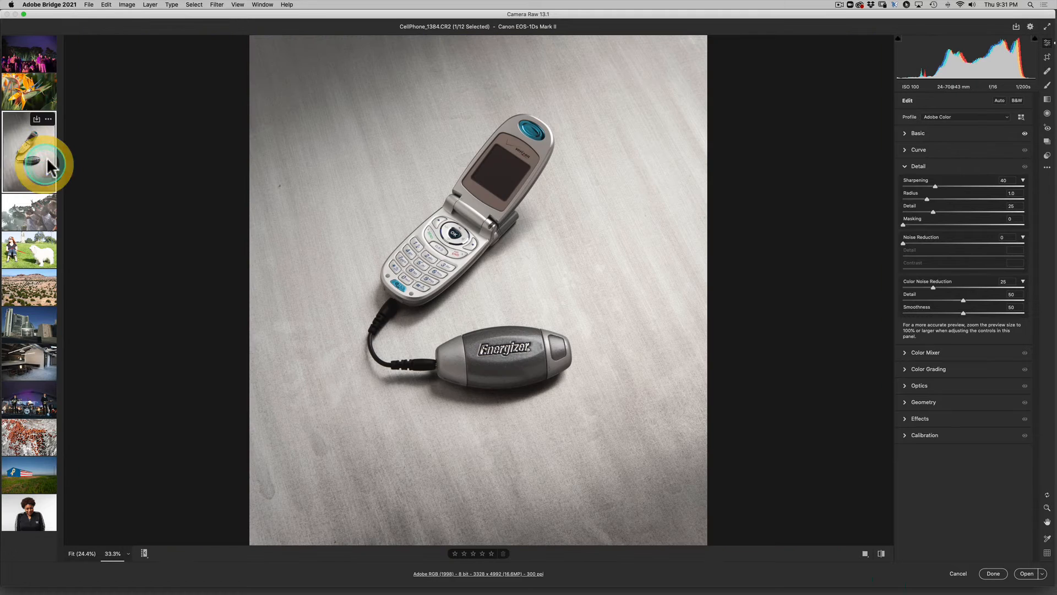
pyautogui.click(33, 95)
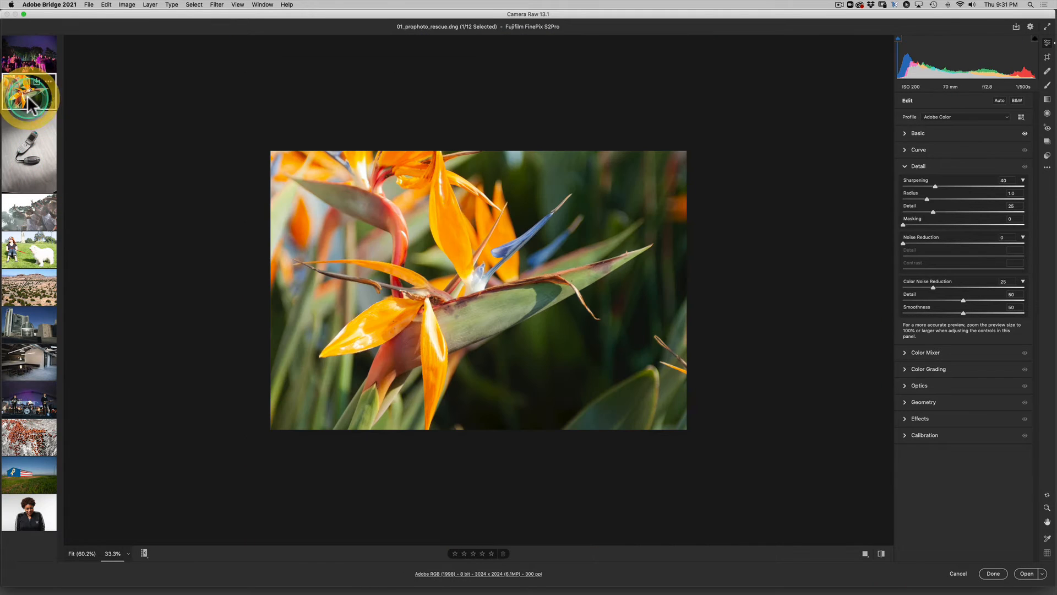
# Add the cell phone, desert landscape, city hall and portrait photos to the selection and open all five in Photoshop
pyautogui.keyDown('super'); pyautogui.click(38, 160); pyautogui.keyUp('super')
pyautogui.keyDown('super'); pyautogui.click(44, 329); pyautogui.keyUp('super')
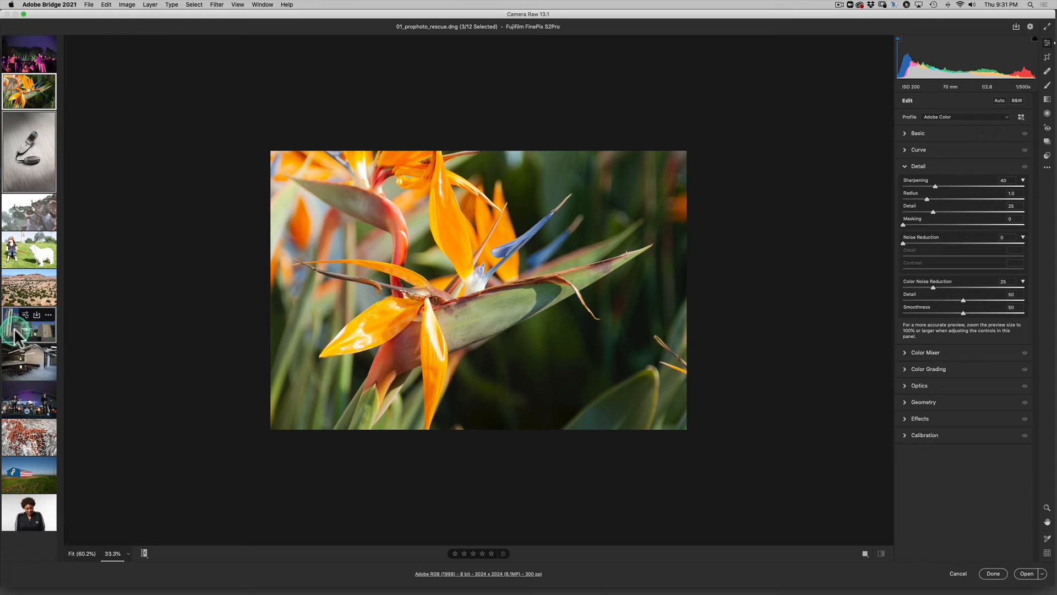
pyautogui.keyDown('super'); pyautogui.click(17, 296); pyautogui.keyUp('super')
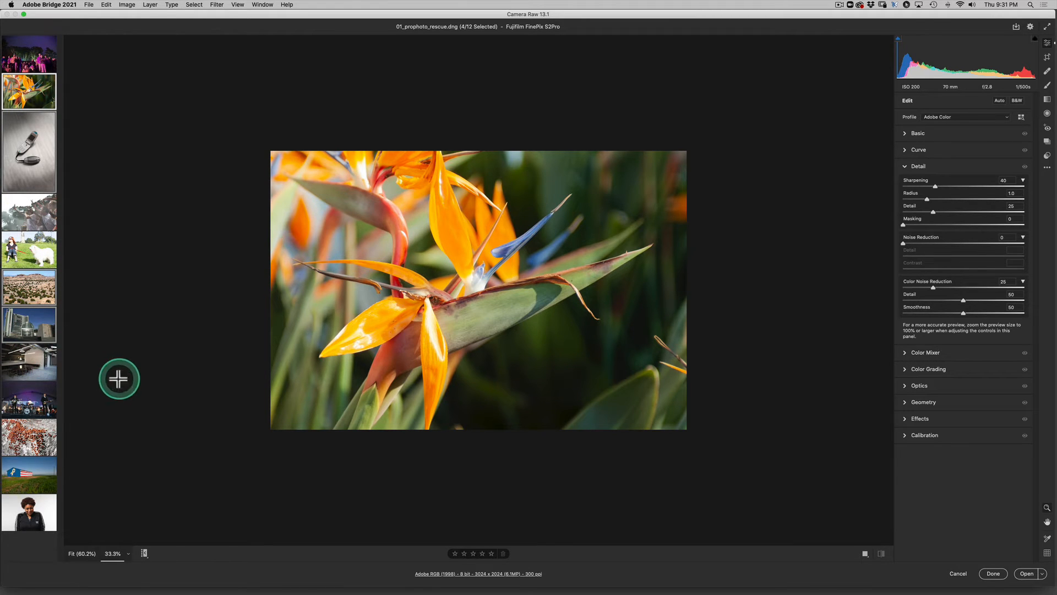
pyautogui.keyDown('super'); pyautogui.click(30, 513); pyautogui.keyUp('super')
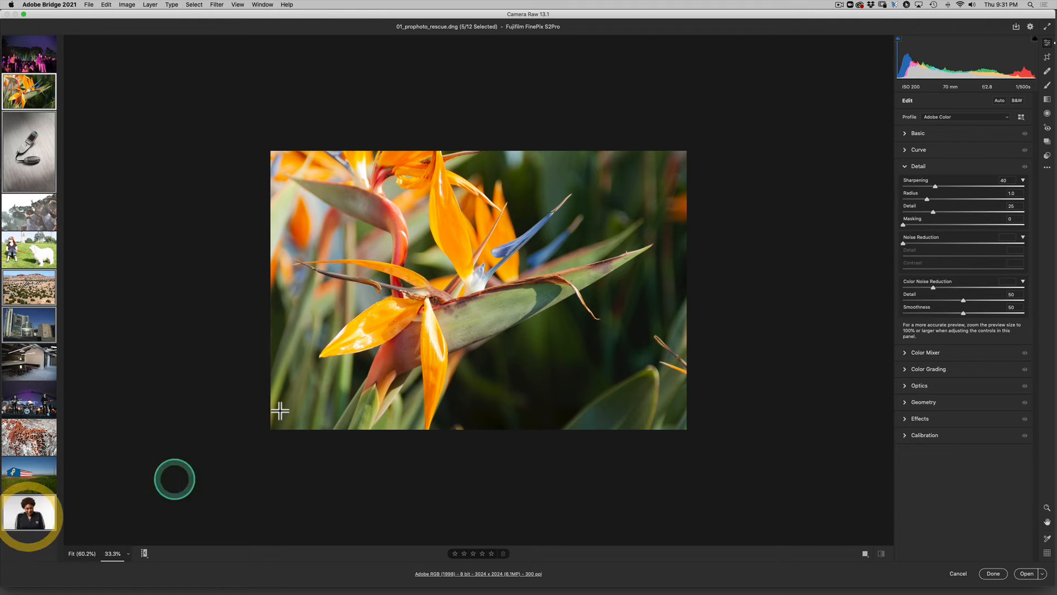
pyautogui.click(1027, 574)
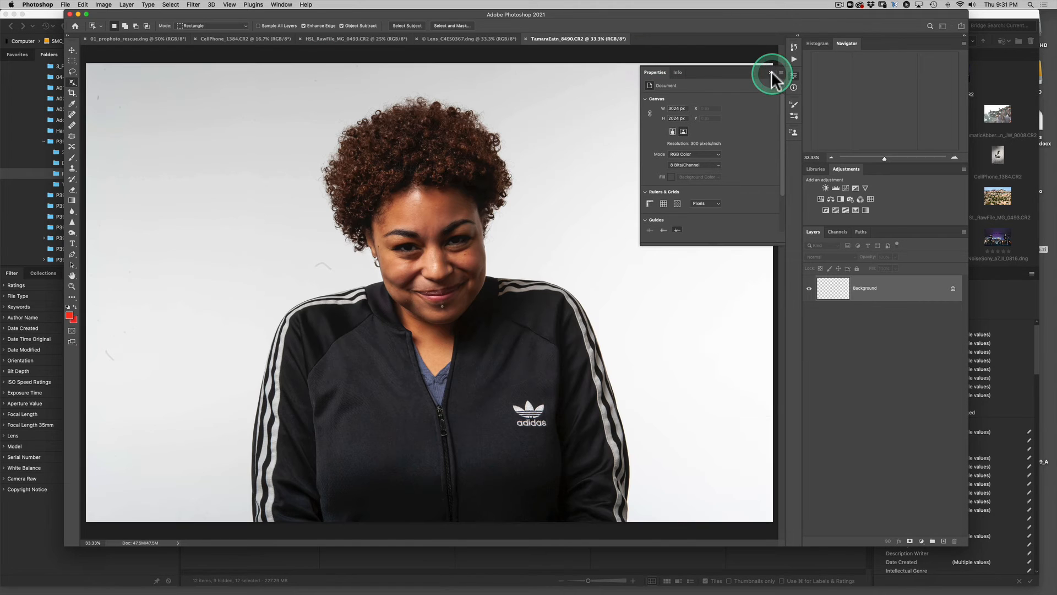
pyautogui.click(771, 72)
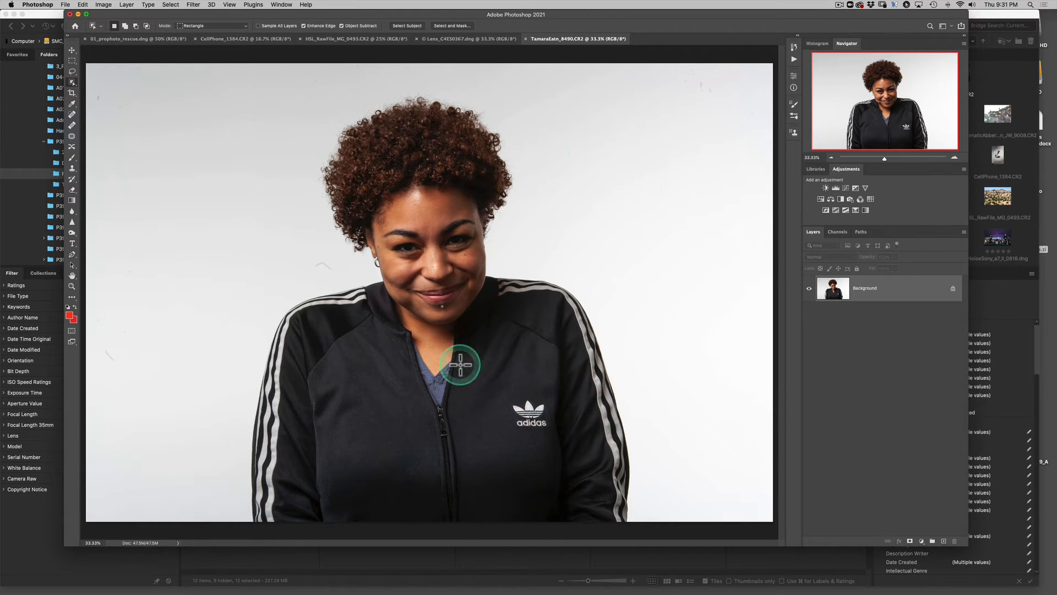
# Start Save As for the portrait document, choosing to store it on the computer rather than in cloud documents
pyautogui.click(61, 5)
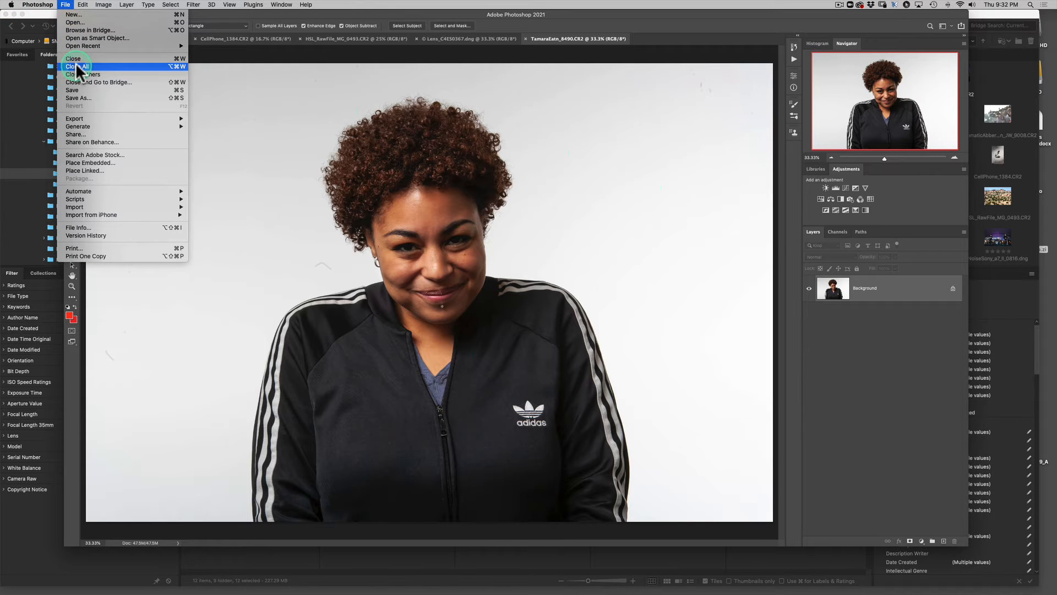
pyautogui.click(85, 98)
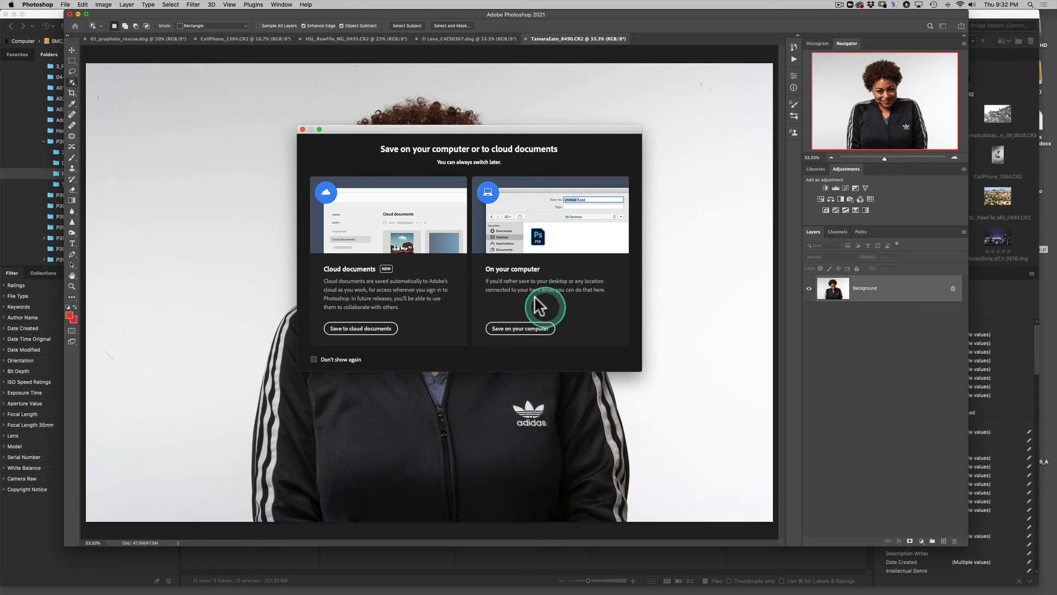
pyautogui.click(360, 331)
pyautogui.click(525, 330)
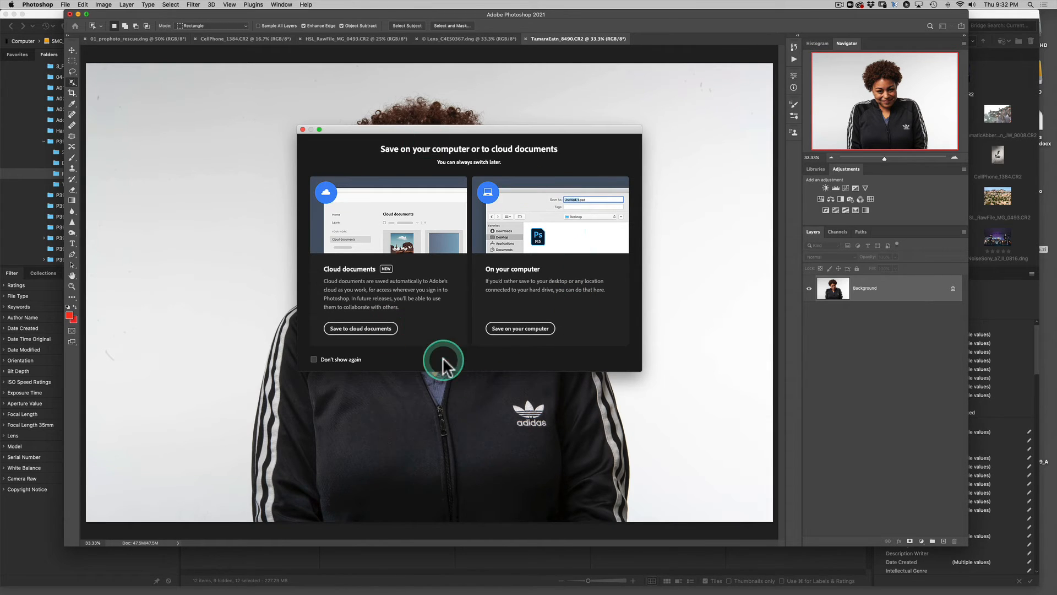
pyautogui.click(504, 330)
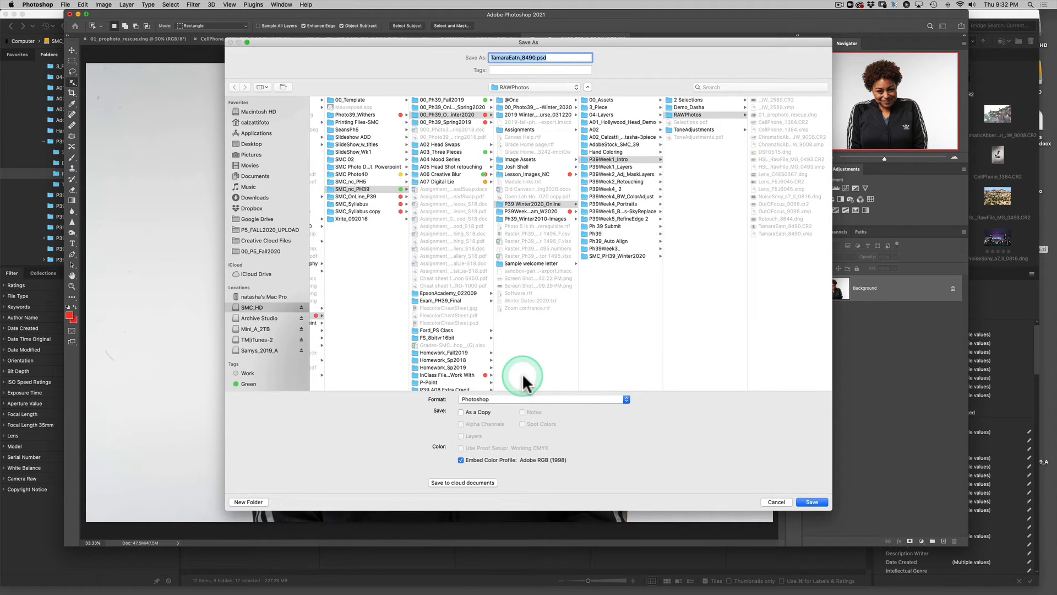
# Review the available file formats for the portrait, keep Photoshop as the format, and cancel the save
pyautogui.click(565, 398)
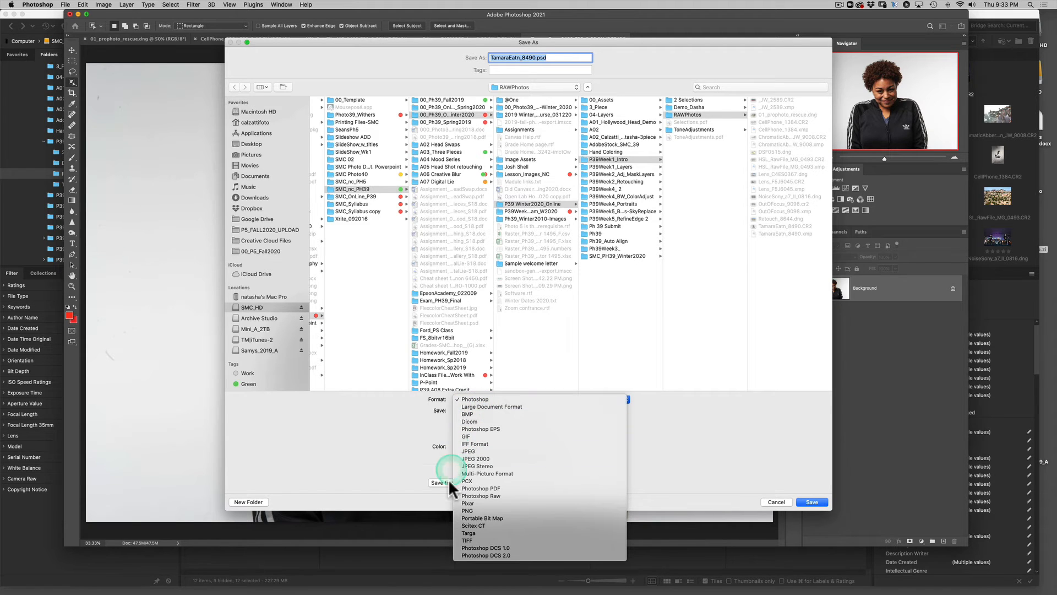
pyautogui.click(468, 401)
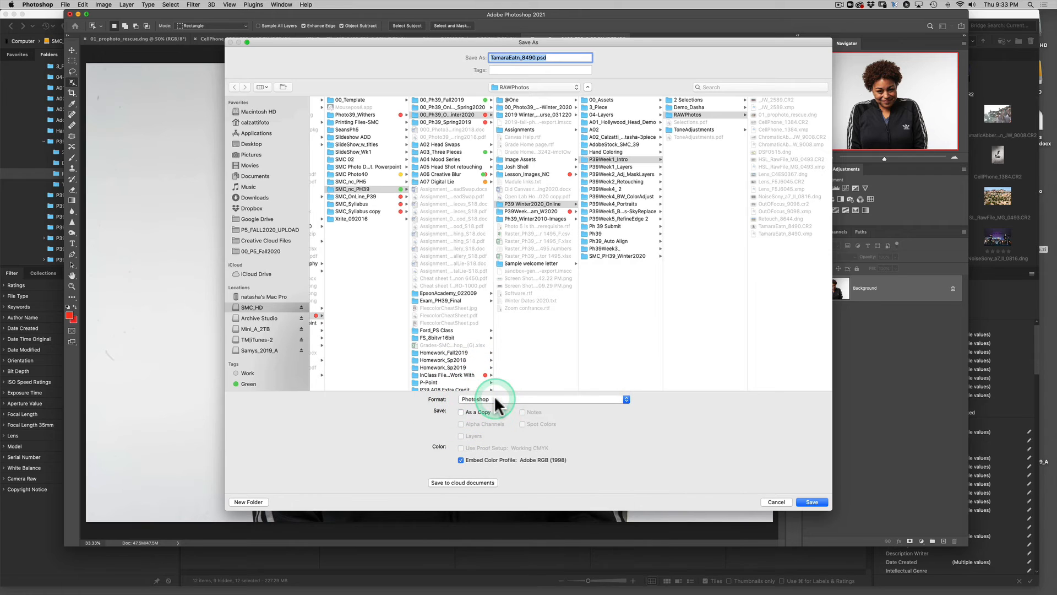
pyautogui.click(497, 401)
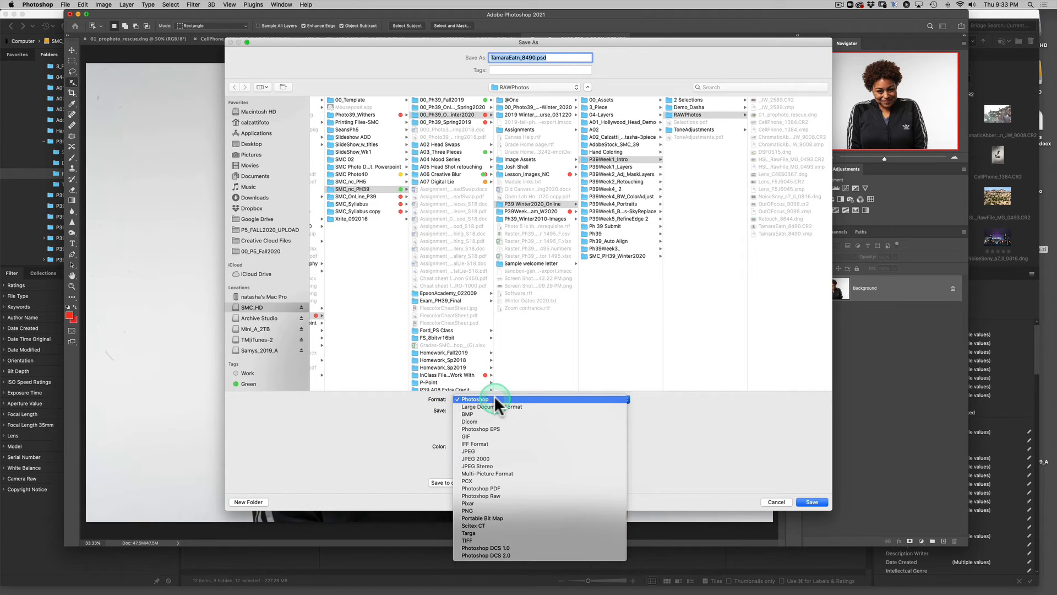
pyautogui.click(501, 450)
pyautogui.click(488, 398)
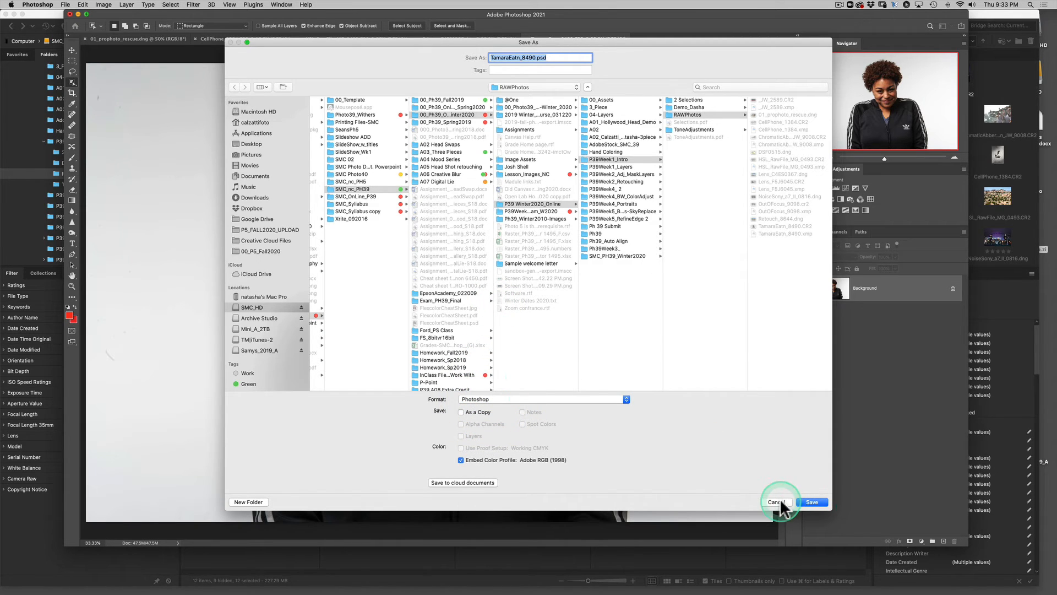
pyautogui.click(777, 502)
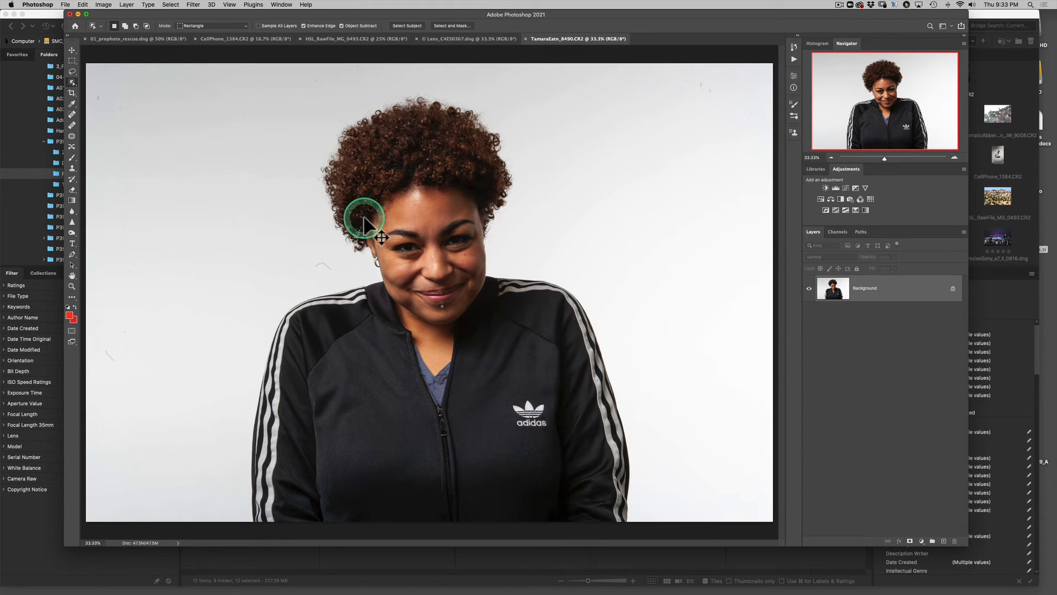
# Close the portrait without saving, followed by all remaining open documents, applying Don't Save to all of them
pyautogui.press('super+w')
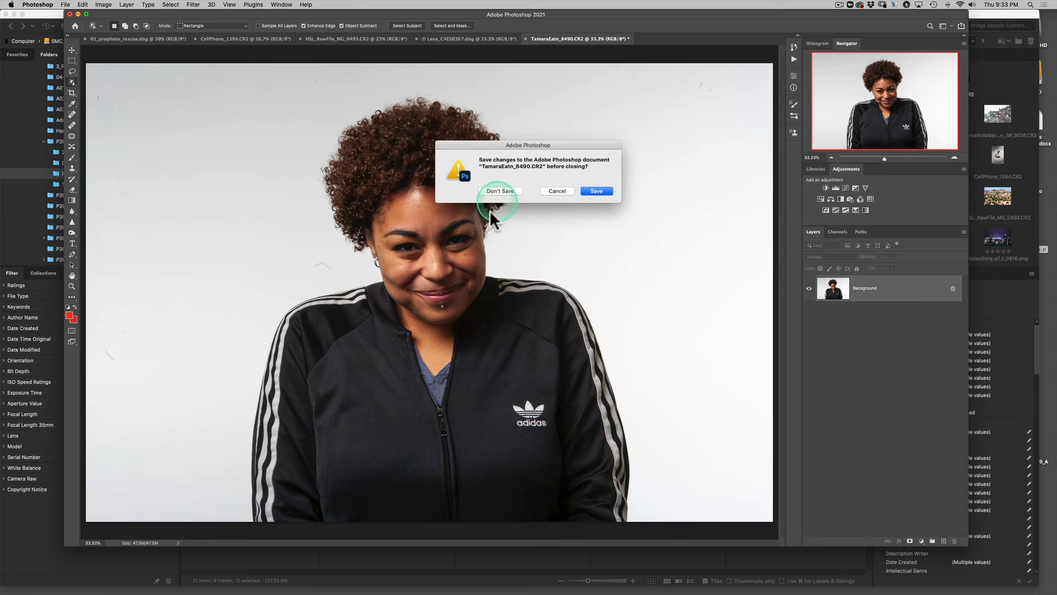
pyautogui.click(497, 190)
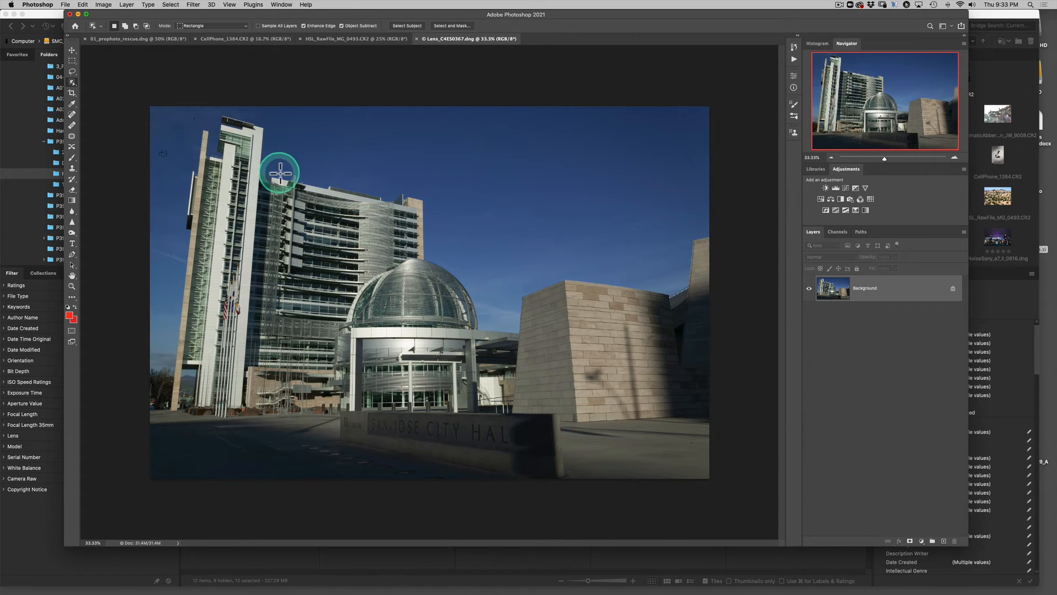
pyautogui.click(66, 5)
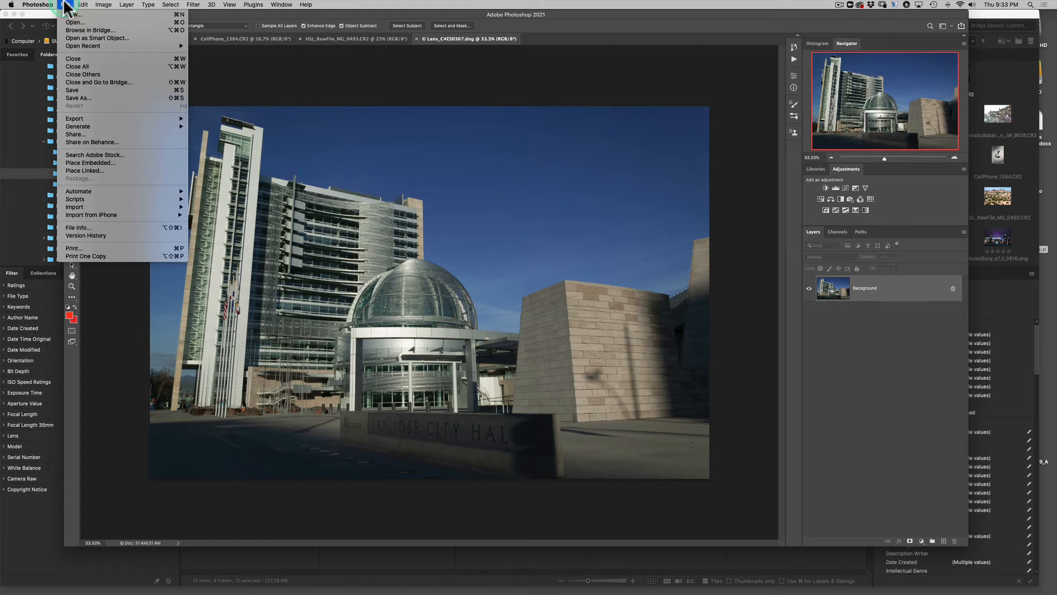
pyautogui.click(91, 67)
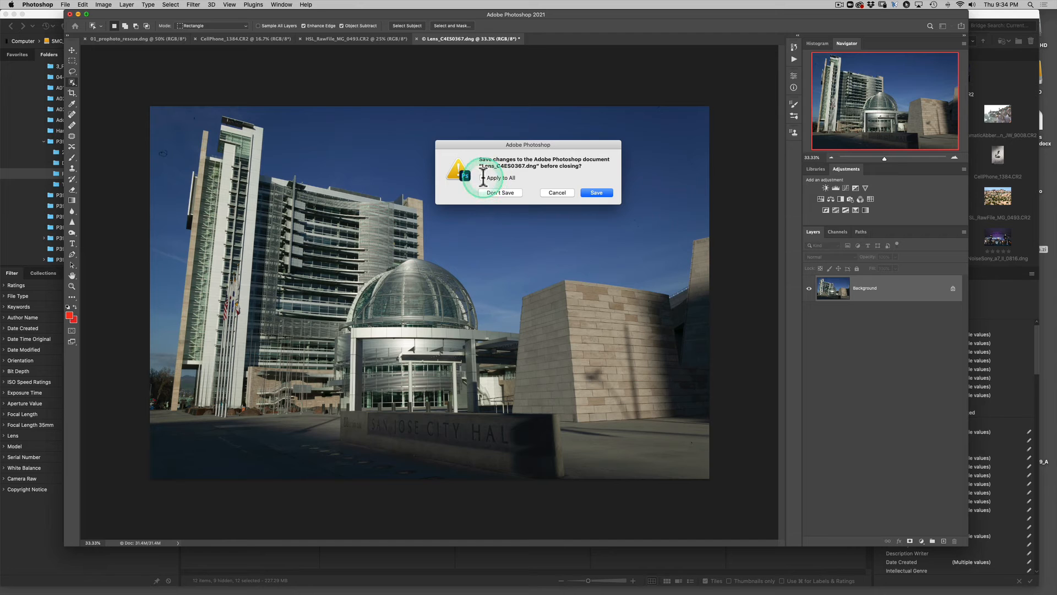
pyautogui.click(483, 177)
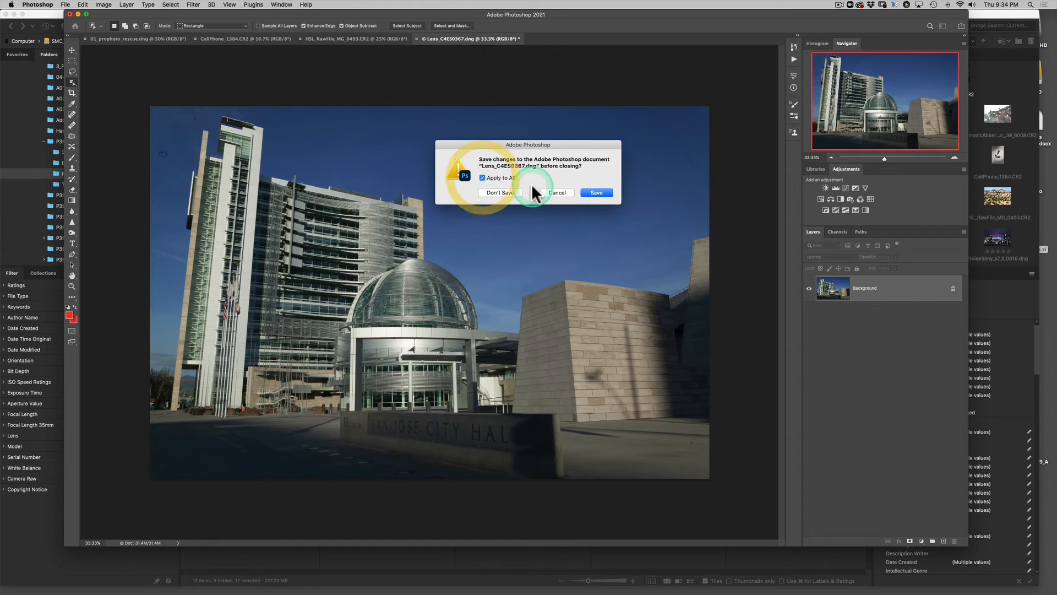
pyautogui.click(495, 193)
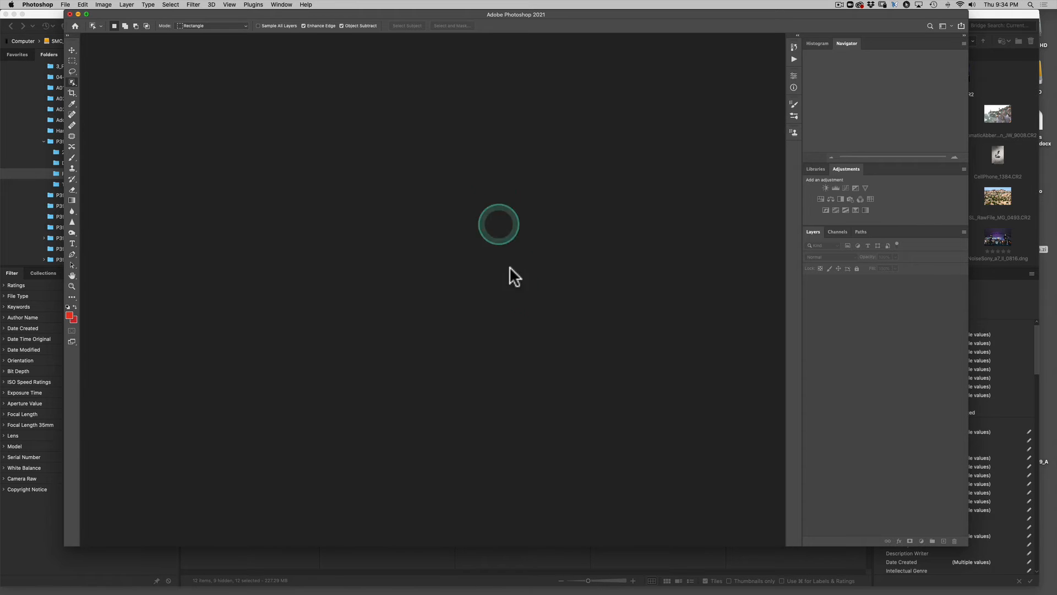
# Switch to Bridge, show the Demo_Dasha folder and open all of its photos in Camera Raw
pyautogui.click(618, 558)
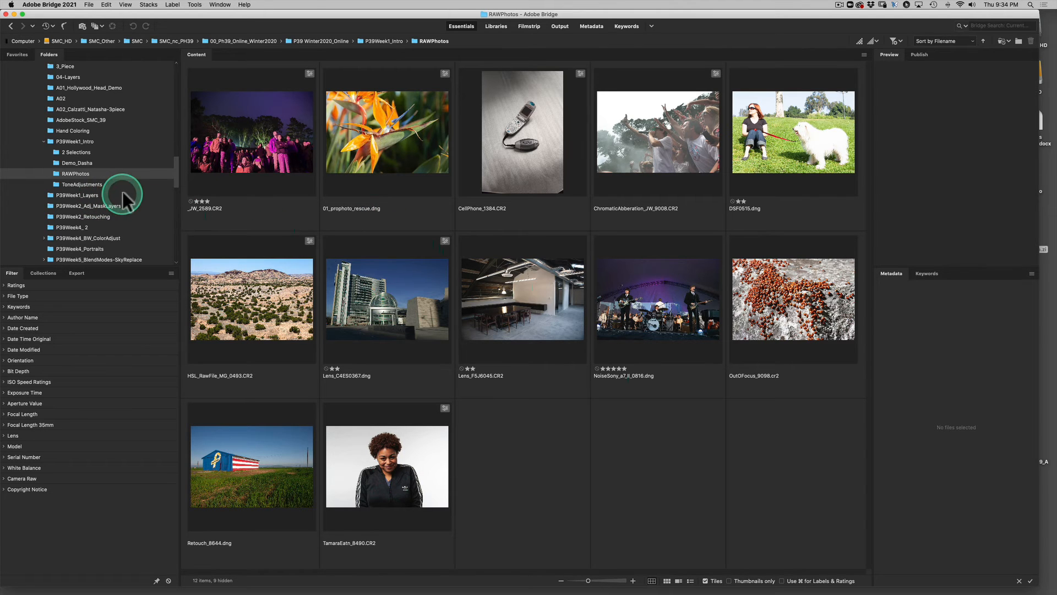
pyautogui.click(77, 163)
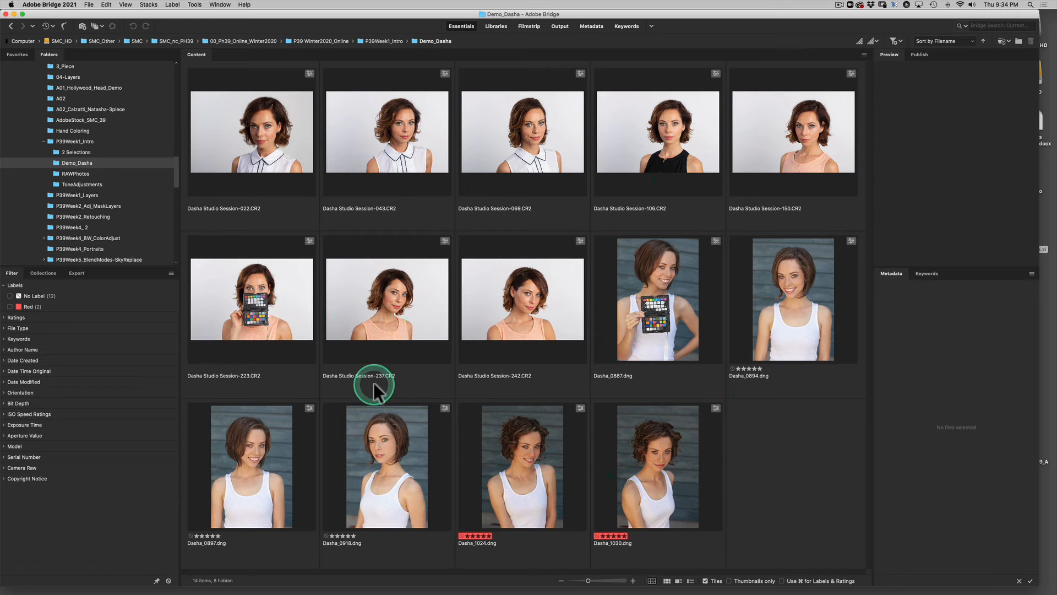
pyautogui.press('super+a')
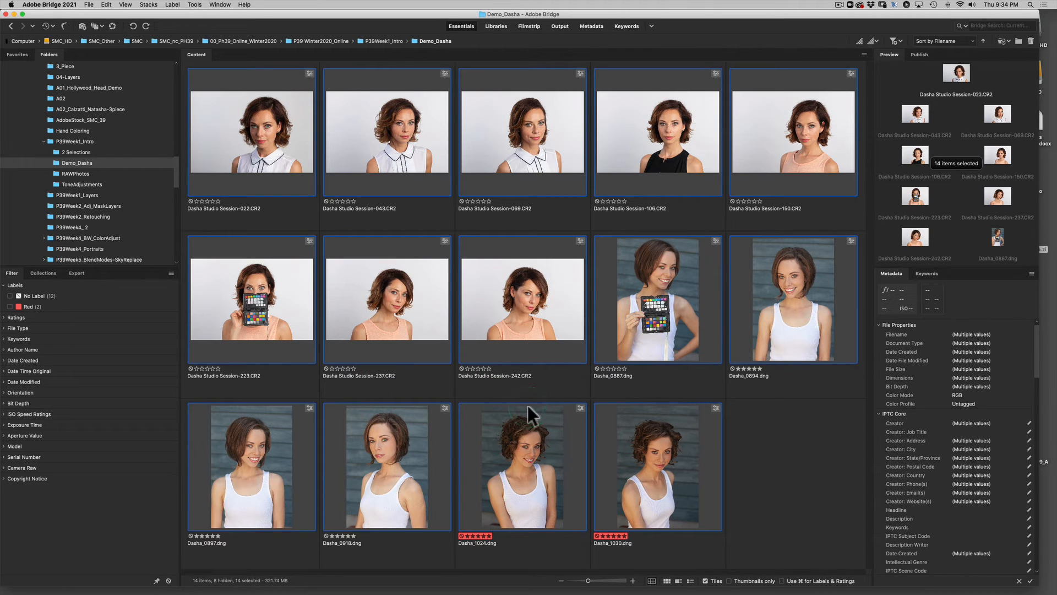
pyautogui.press('super+r')
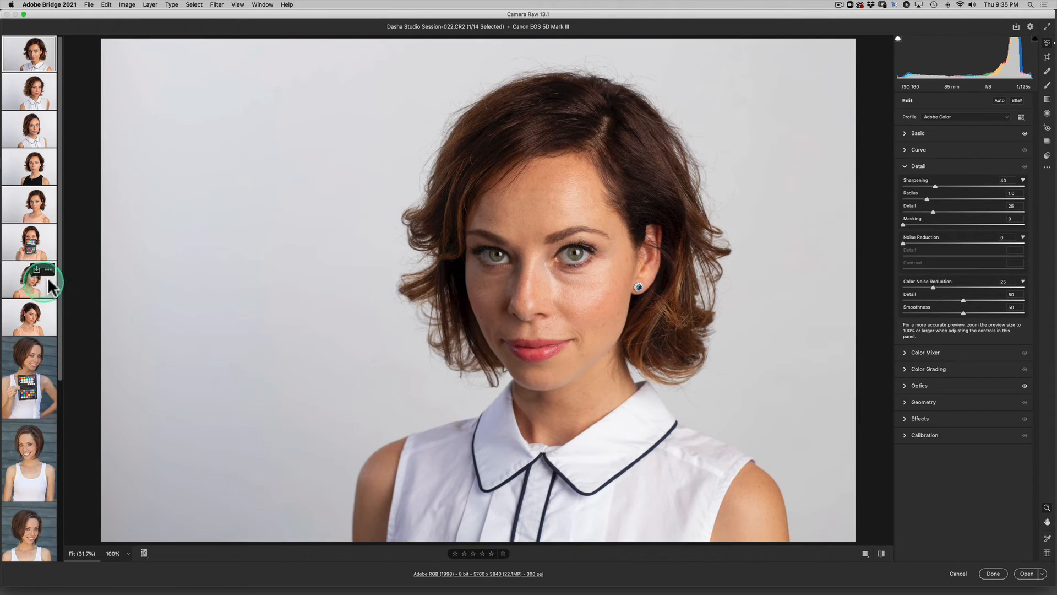
# View the studio portrait with the color checker, then try selecting the eight studio portraits starting from the first photo
pyautogui.click(21, 245)
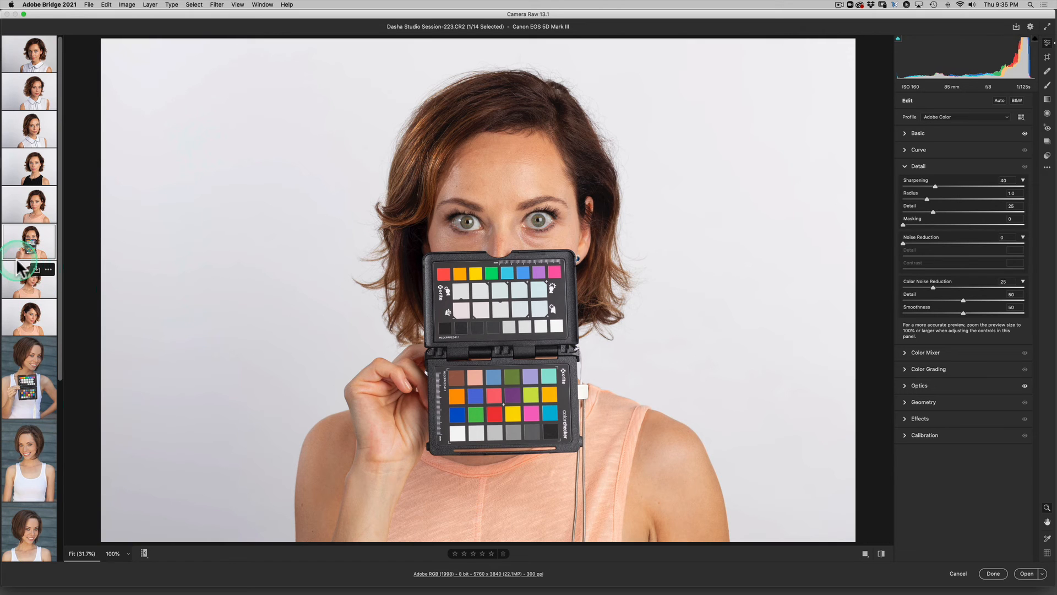
pyautogui.click(19, 69)
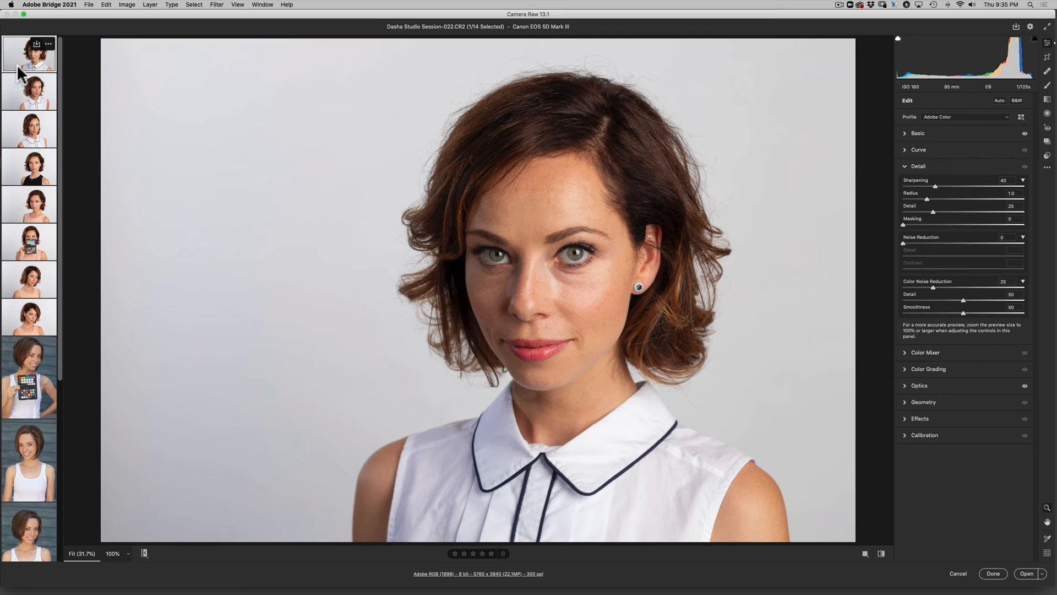
pyautogui.keyDown('shift'); pyautogui.click(11, 317); pyautogui.keyUp('shift')
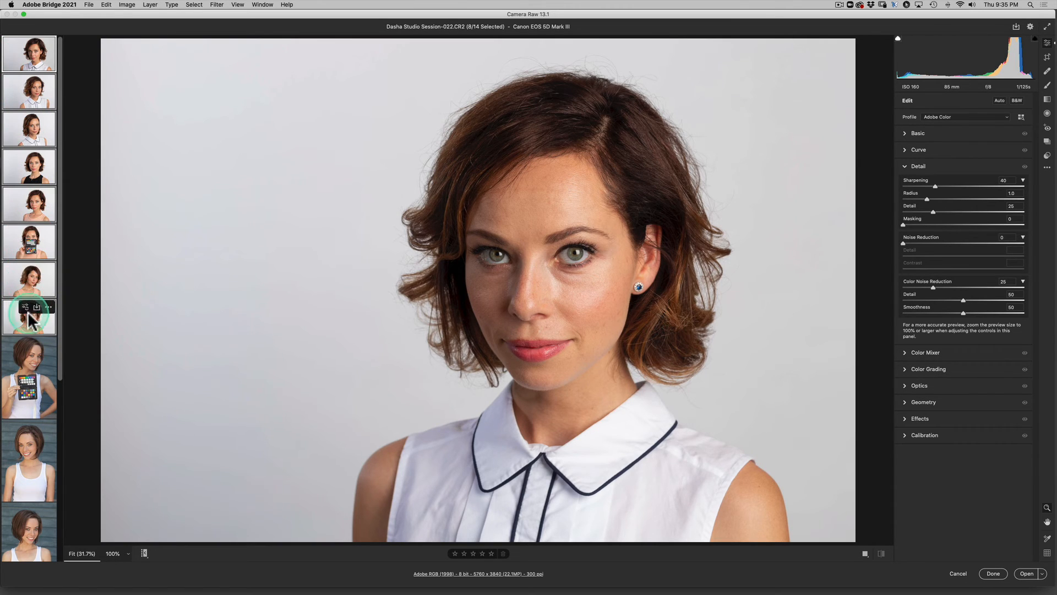
# Display the studio portrait with the color checker and add the other seven studio portraits to the selection
pyautogui.click(21, 255)
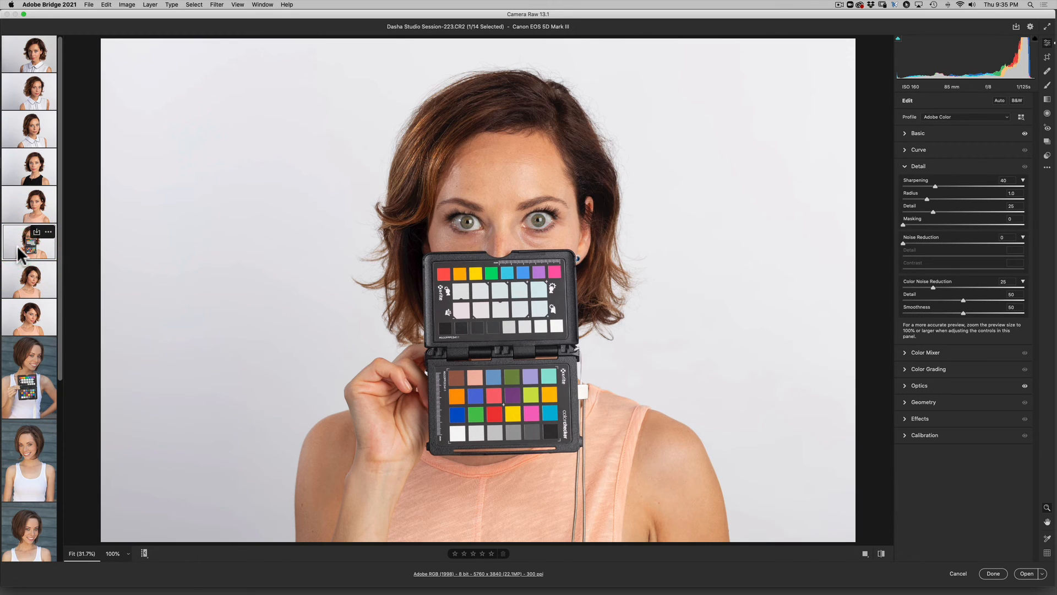
pyautogui.scroll(-1, 22, 254)
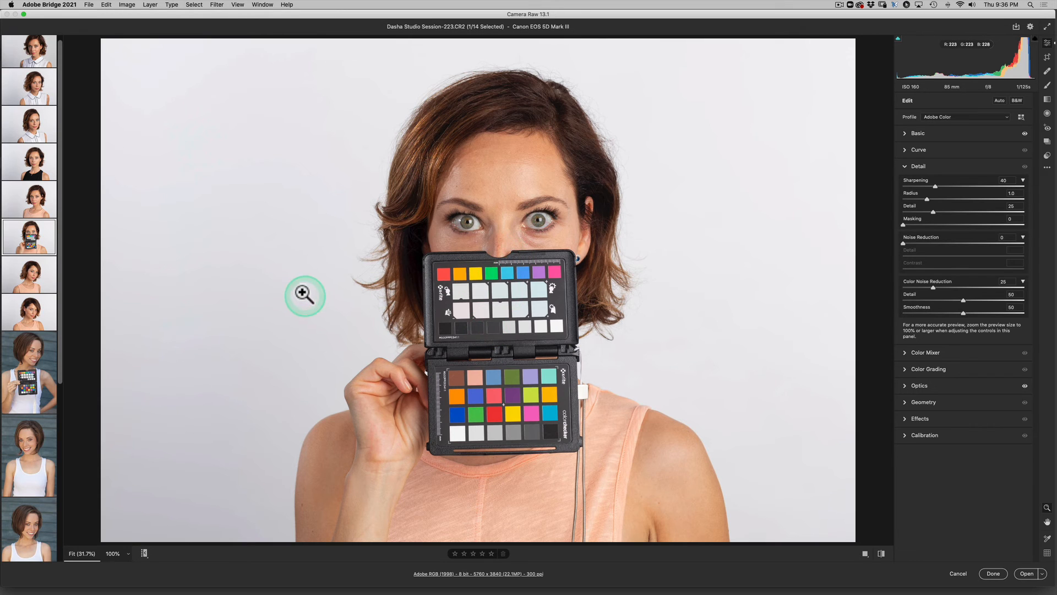
pyautogui.moveTo(41, 253)
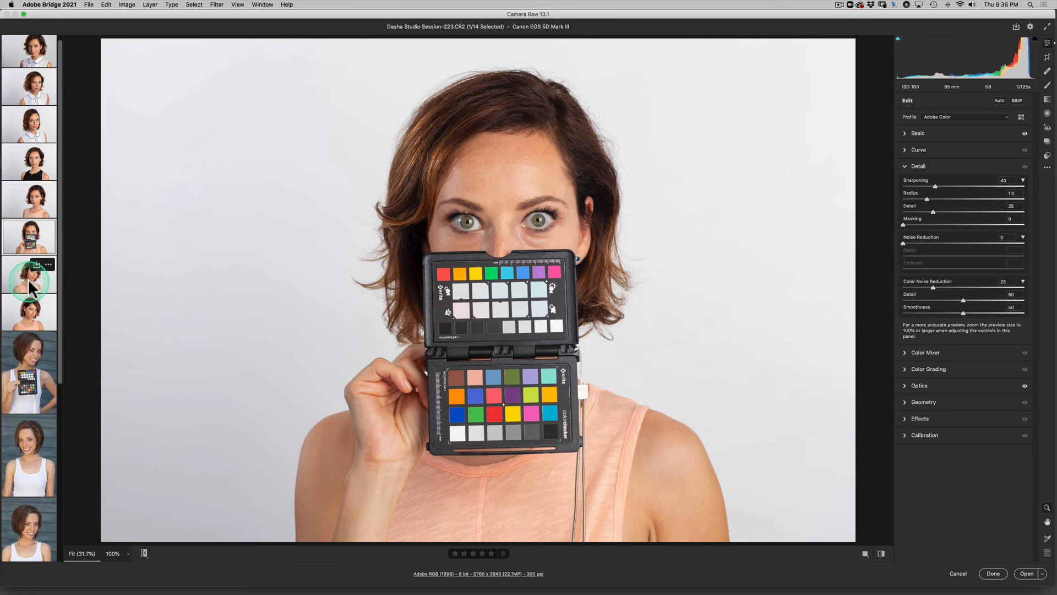
pyautogui.keyDown('shift'); pyautogui.click(30, 311); pyautogui.keyUp('shift')
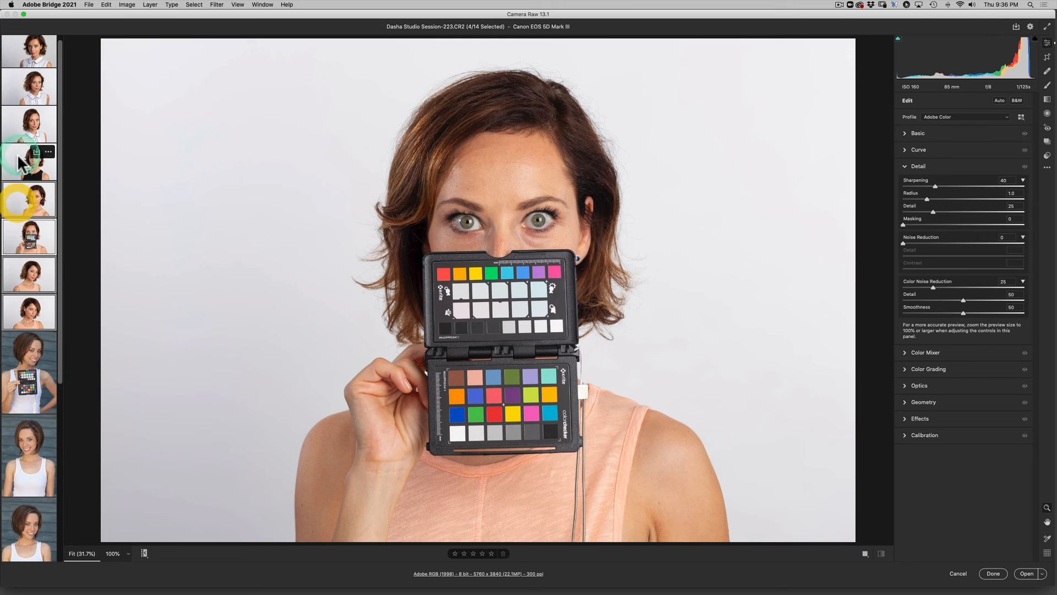
pyautogui.keyDown('shift'); pyautogui.click(21, 124); pyautogui.keyUp('shift')
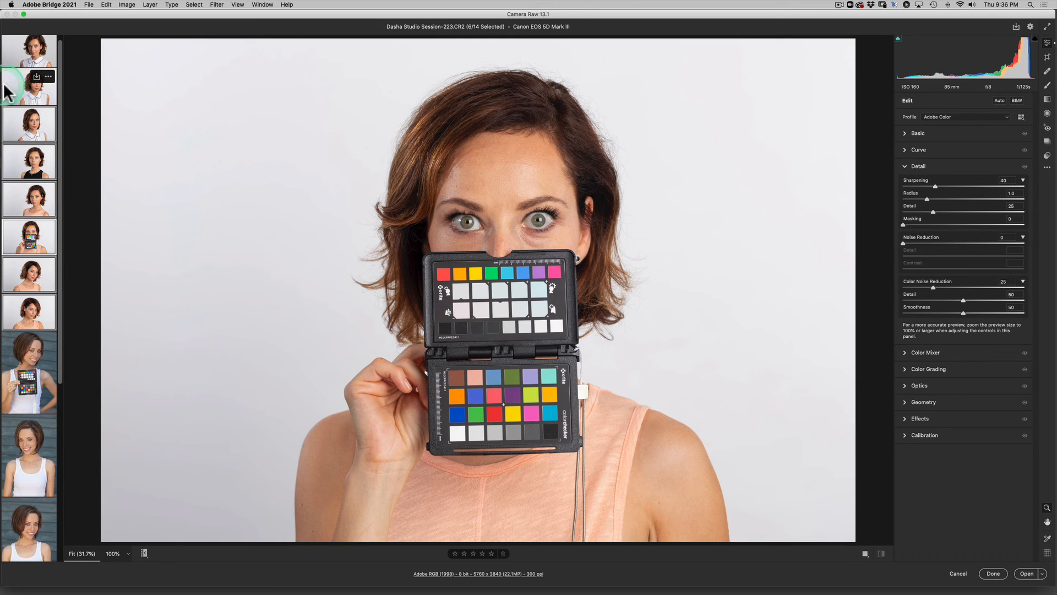
pyautogui.keyDown('shift'); pyautogui.click(25, 48); pyautogui.keyUp('shift')
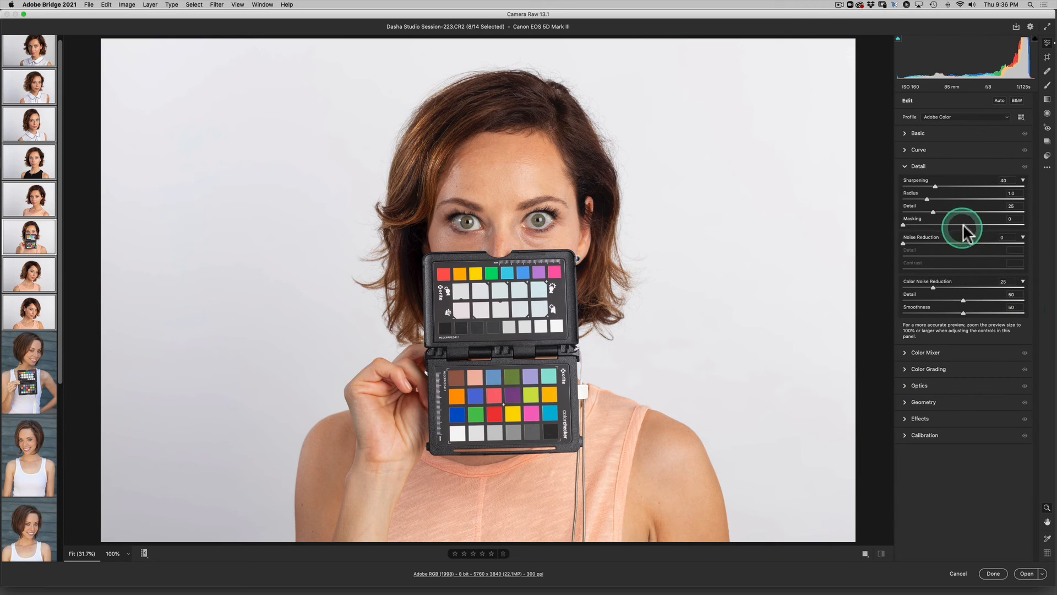
# Set the white balance of the eight studio portraits from a gray color checker patch, trying the pink patch for comparison
pyautogui.click(906, 134)
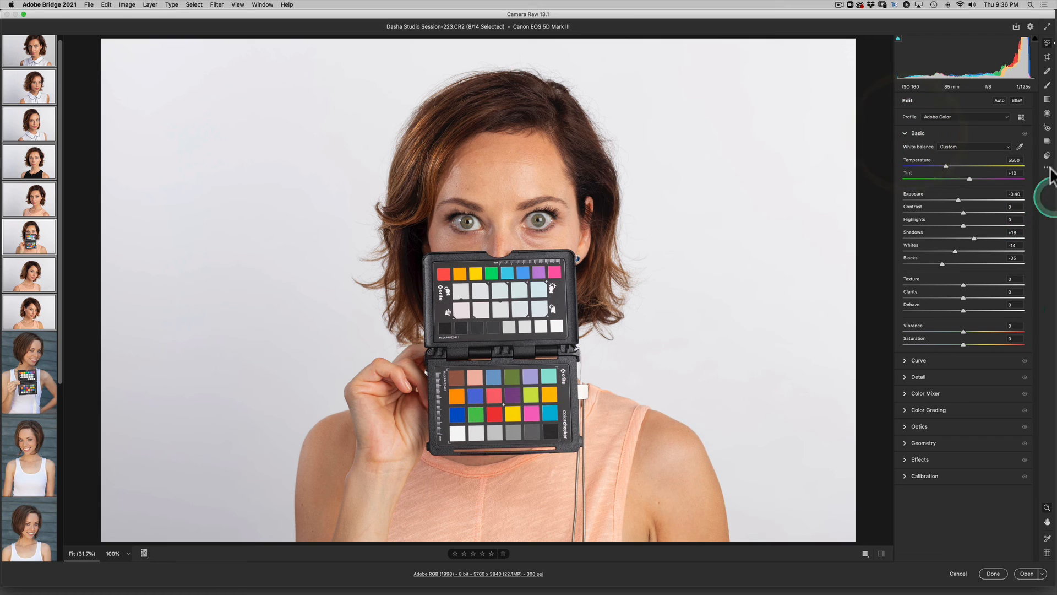
pyautogui.click(1020, 146)
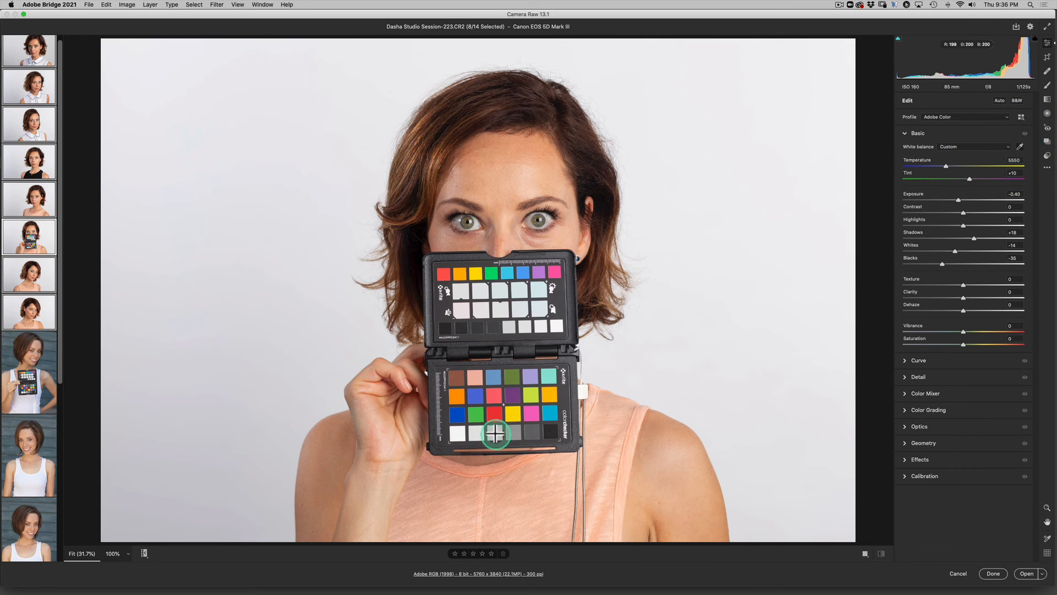
pyautogui.click(530, 413)
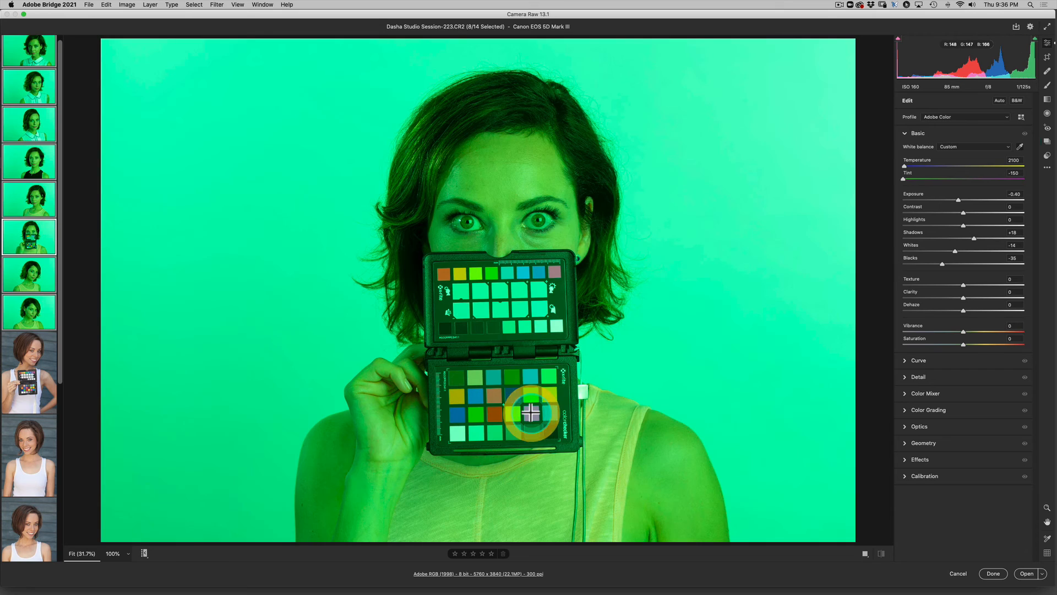
pyautogui.click(494, 435)
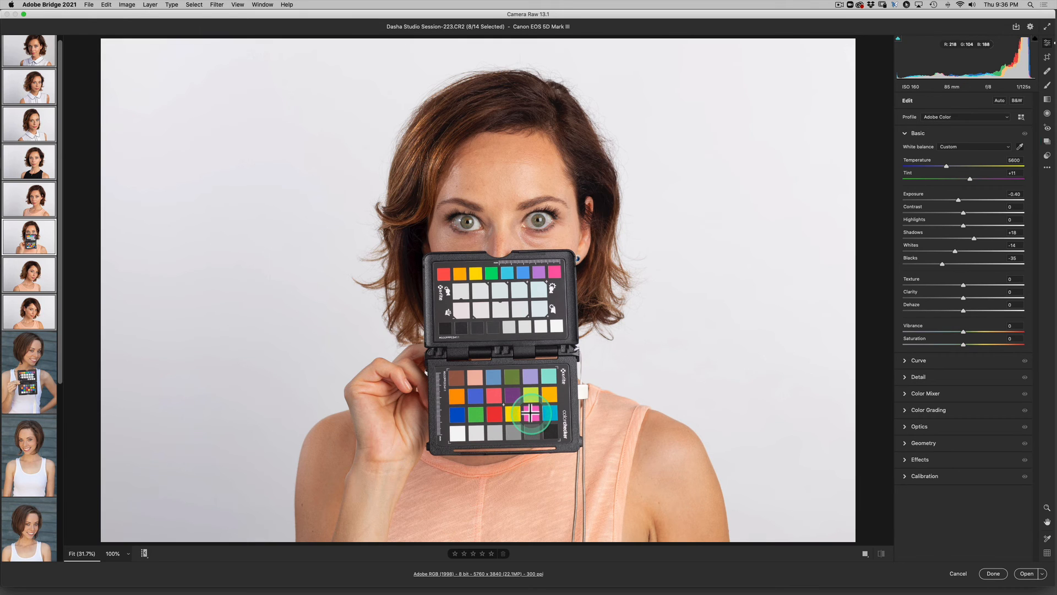
pyautogui.click(531, 413)
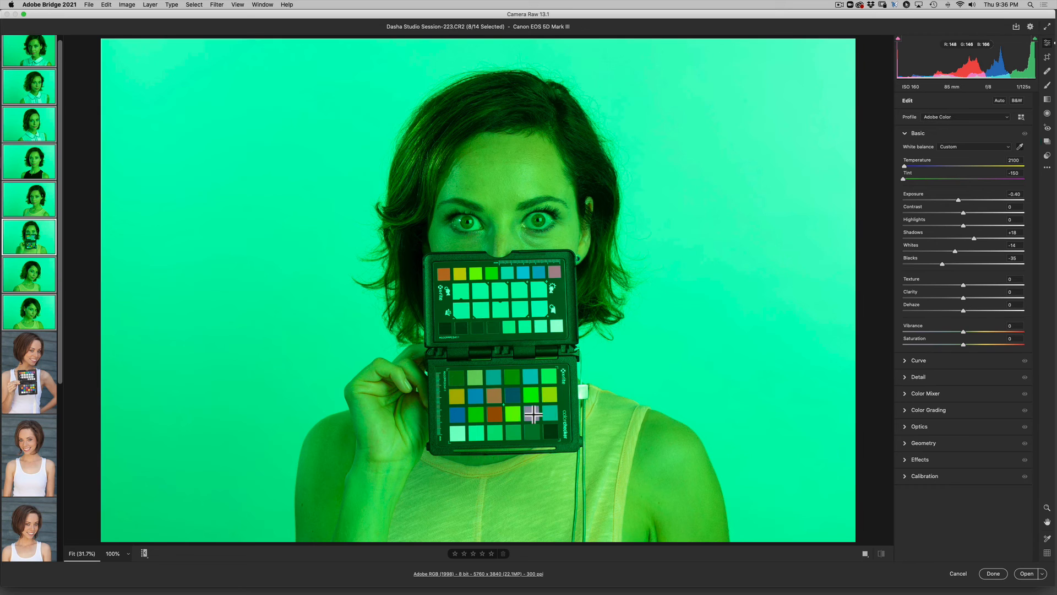
pyautogui.moveTo(533, 414); pyautogui.dragTo(510, 417)
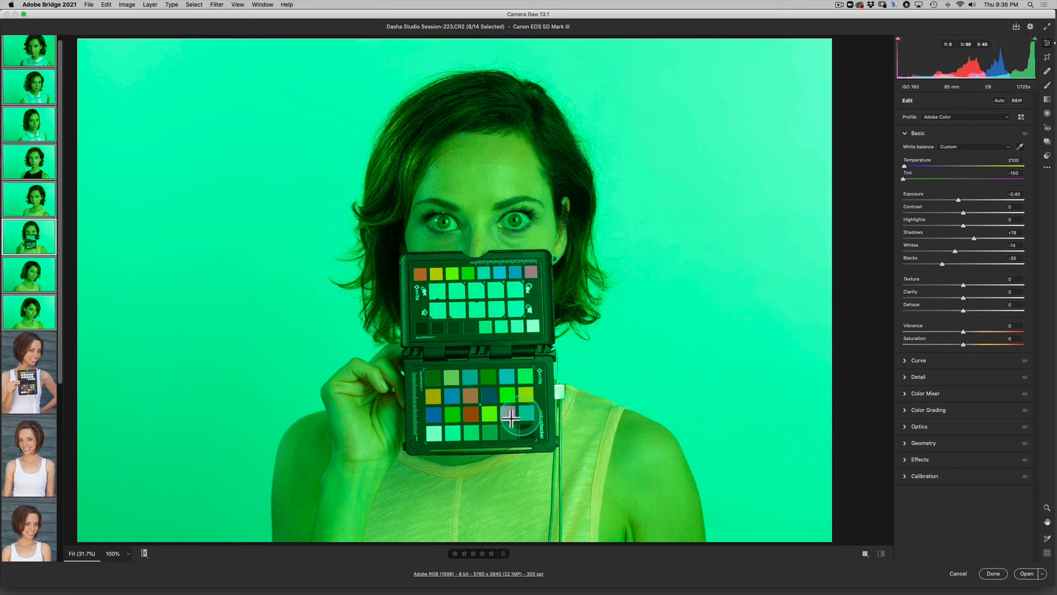
pyautogui.click(472, 432)
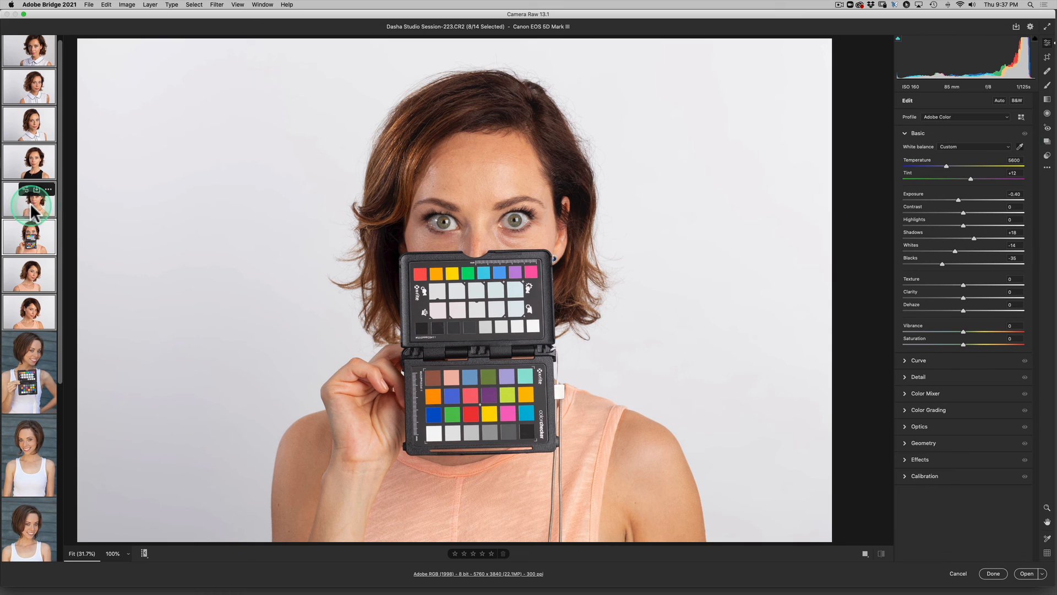
# Select the seven studio portraits without the color checker, starting from the third photo
pyautogui.scroll(1, 35, 157)
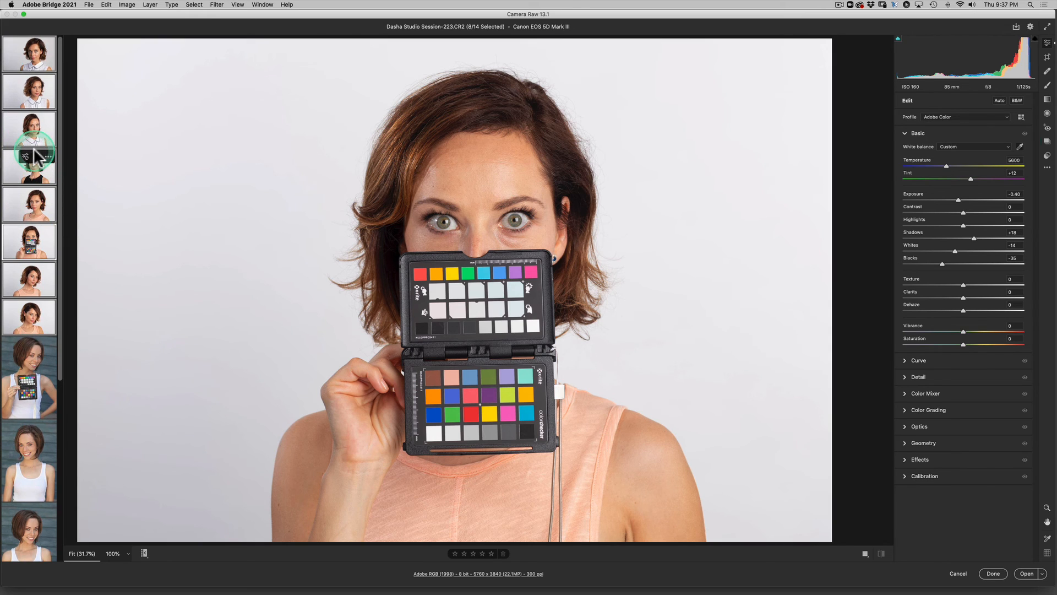
pyautogui.scroll(-2, 35, 157)
pyautogui.scroll(-1, 28, 127)
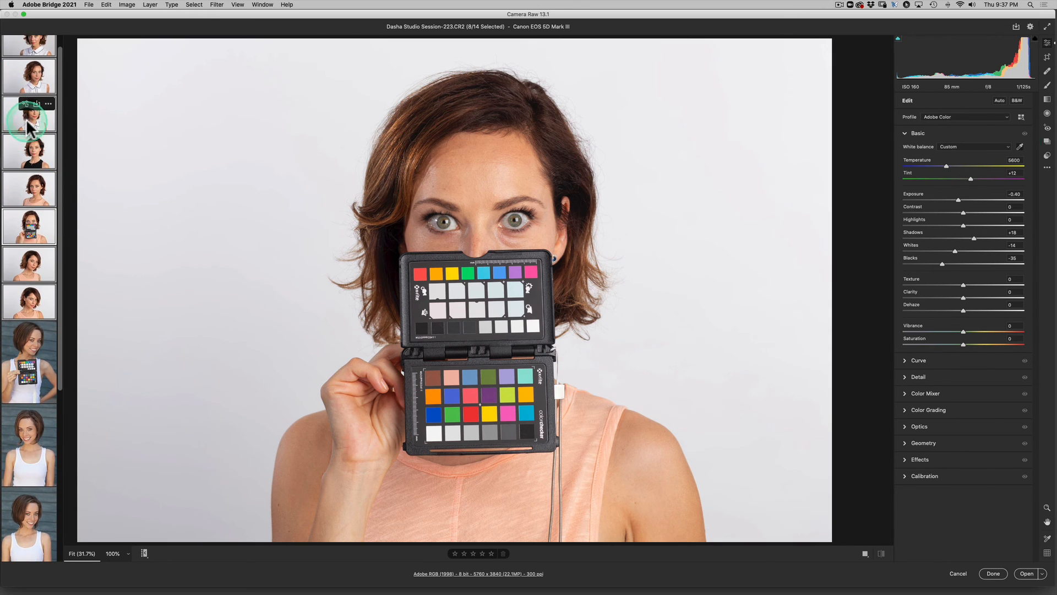
pyautogui.click(22, 125)
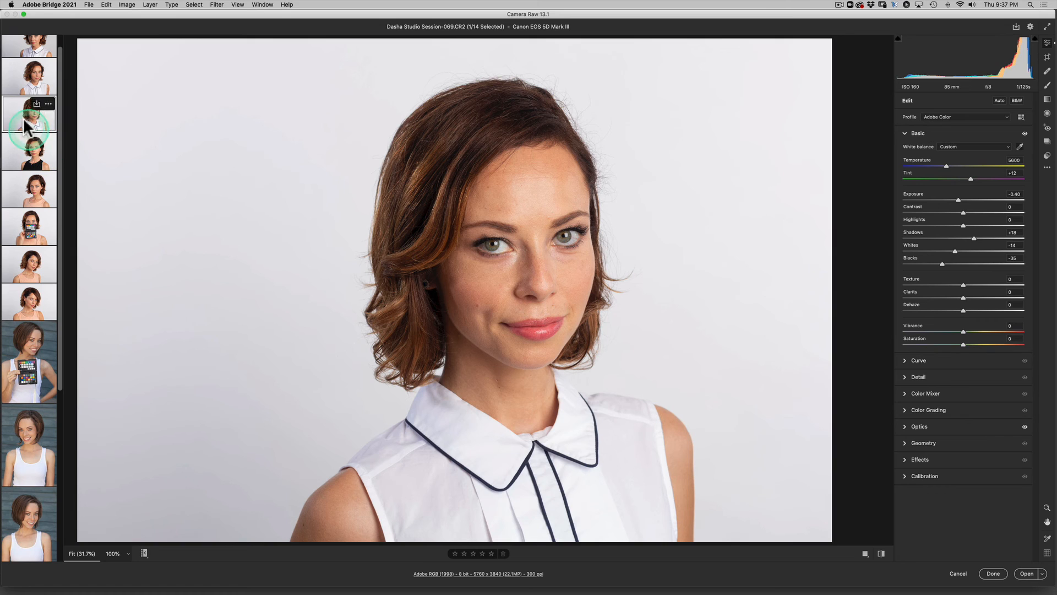
pyautogui.keyDown('super'); pyautogui.click(18, 86); pyautogui.keyUp('super')
pyautogui.keyDown('super'); pyautogui.click(17, 47); pyautogui.keyUp('super')
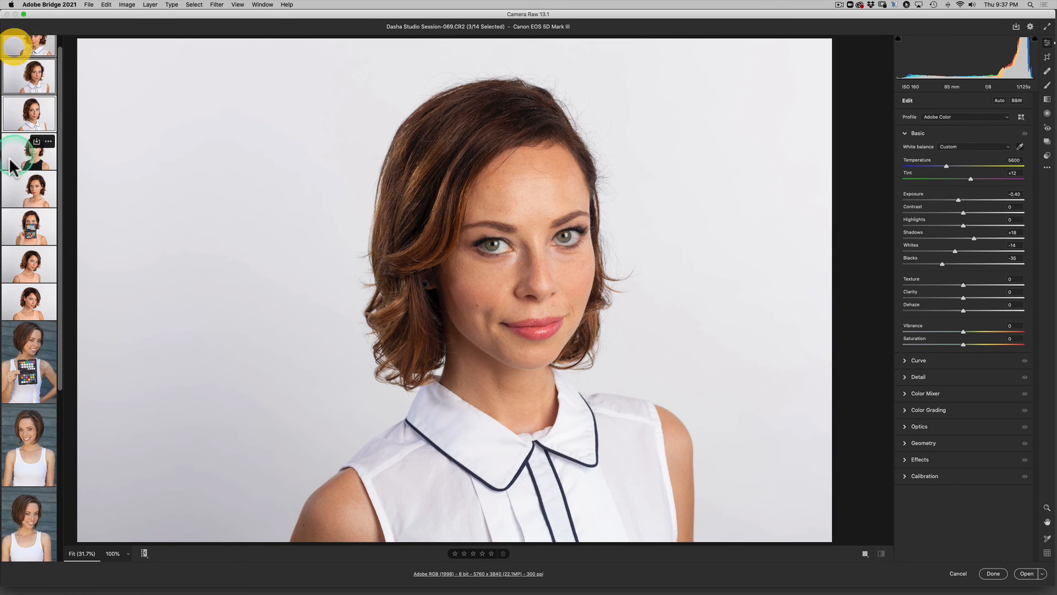
pyautogui.keyDown('super'); pyautogui.click(11, 154); pyautogui.keyUp('super')
pyautogui.keyDown('super'); pyautogui.click(17, 193); pyautogui.keyUp('super')
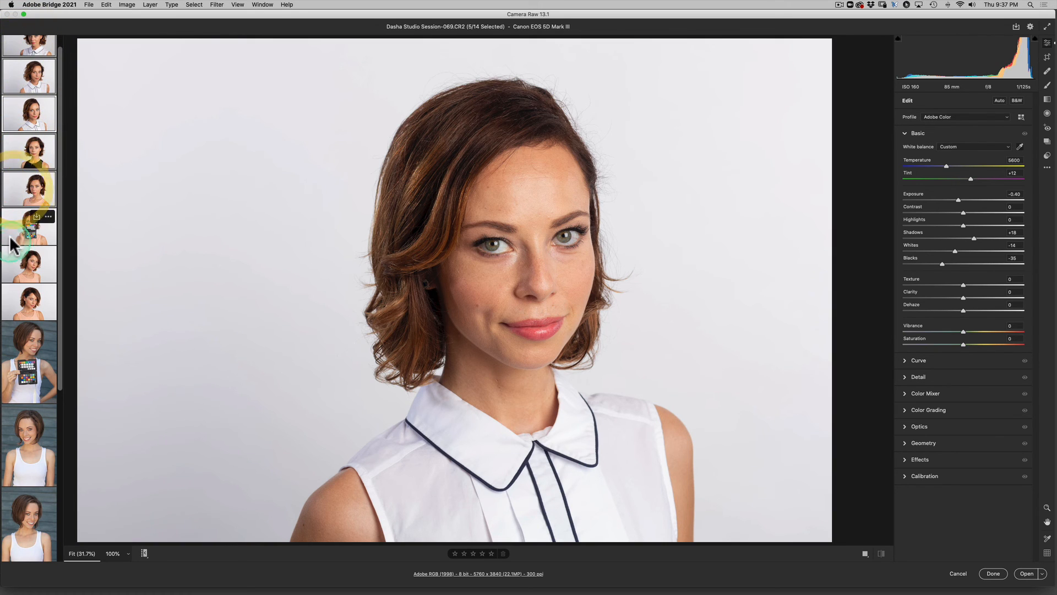
pyautogui.keyDown('super'); pyautogui.click(17, 267); pyautogui.keyUp('super')
pyautogui.keyDown('super'); pyautogui.click(25, 301); pyautogui.keyUp('super')
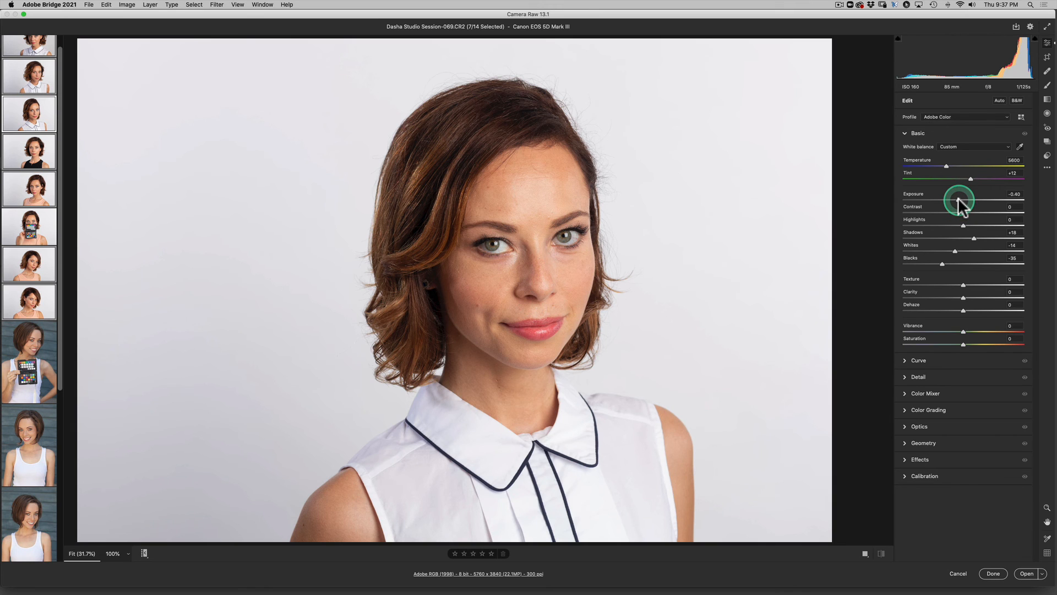
# Set Exposure to -0.20 for the seven selected portraits, try Shadows at -100 and undo the Shadows change
pyautogui.moveTo(959, 199); pyautogui.dragTo(961, 199)
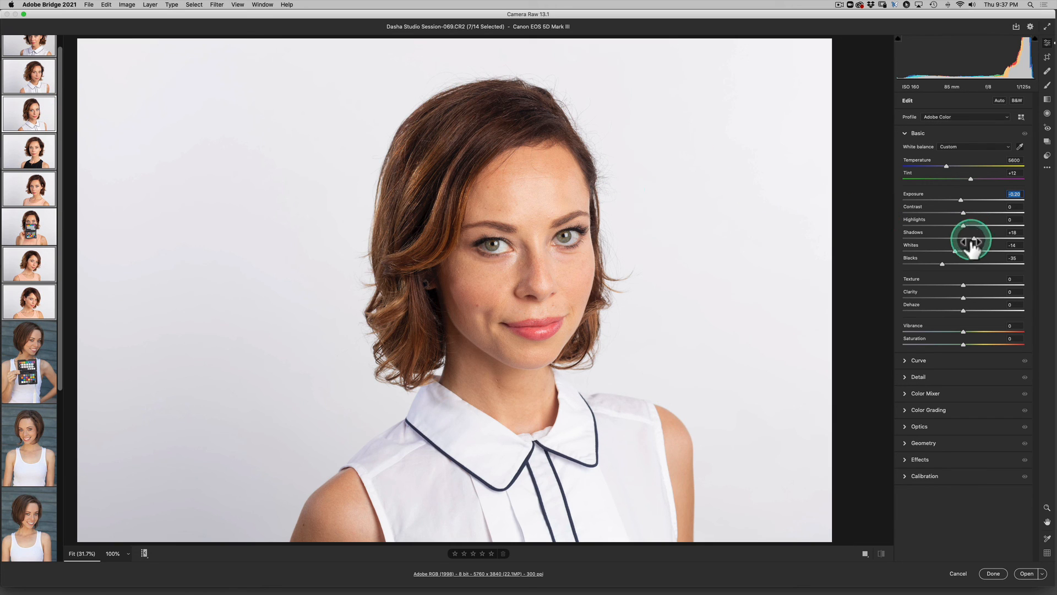
pyautogui.moveTo(974, 242); pyautogui.dragTo(881, 238)
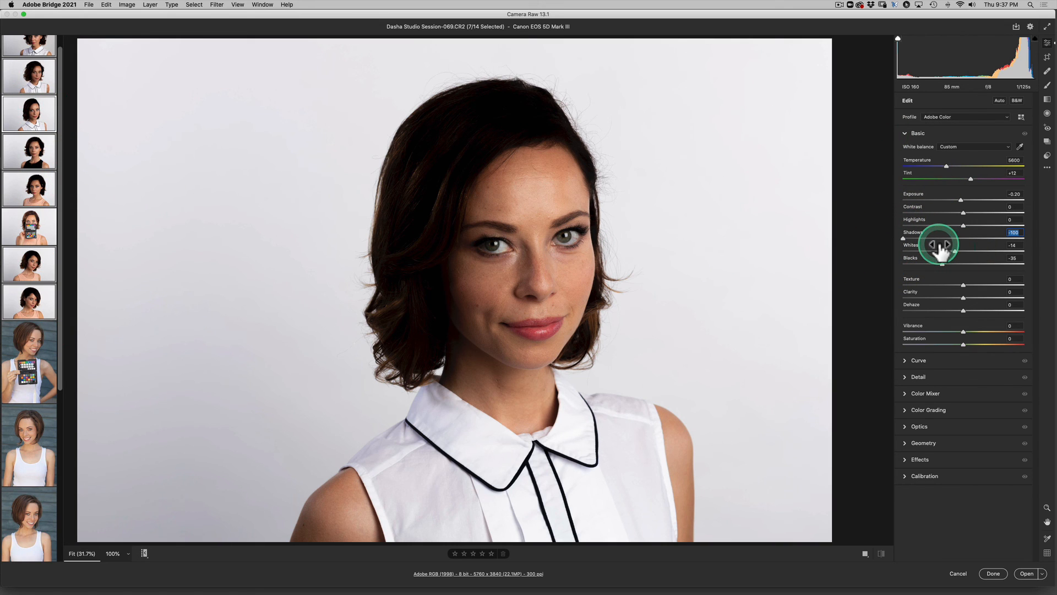
pyautogui.press('super+z')
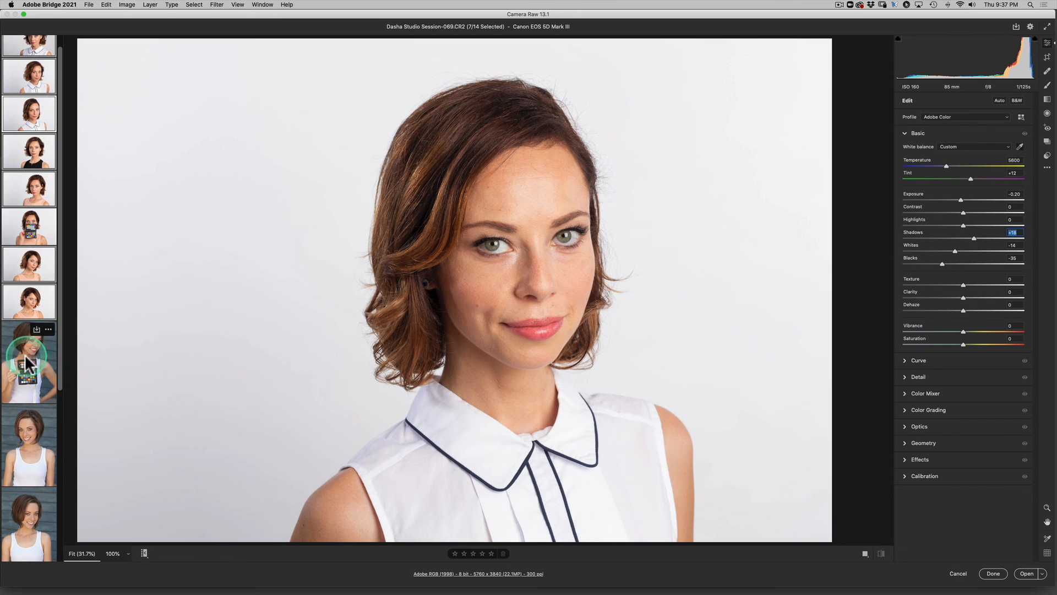
# Display the outdoor portrait with the color checker and add the next two outdoor portraits to the selection
pyautogui.click(25, 357)
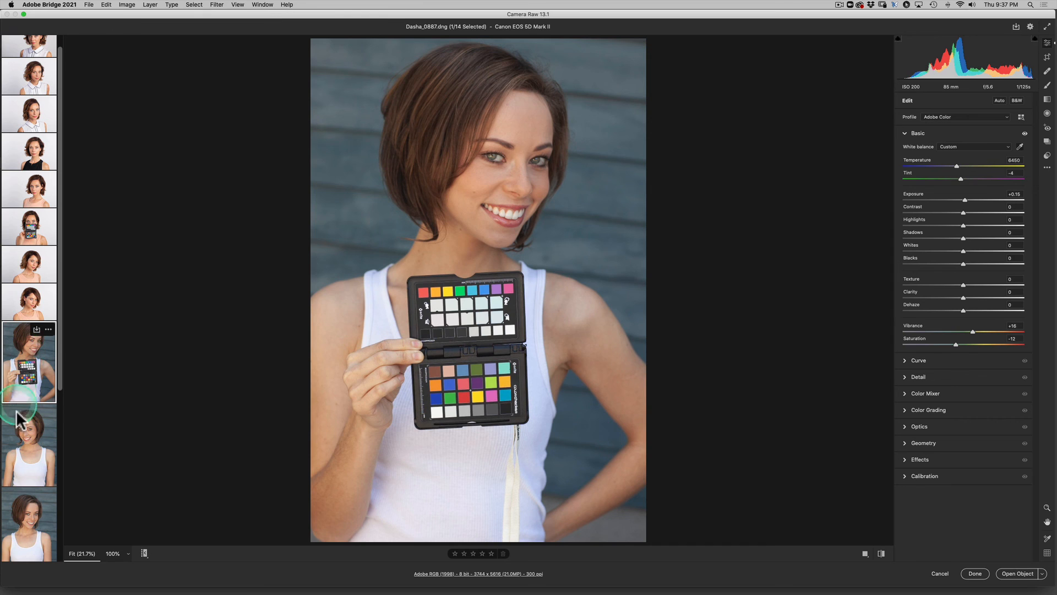
pyautogui.keyDown('shift'); pyautogui.click(18, 431); pyautogui.keyUp('shift')
pyautogui.keyDown('shift'); pyautogui.click(16, 513); pyautogui.keyUp('shift')
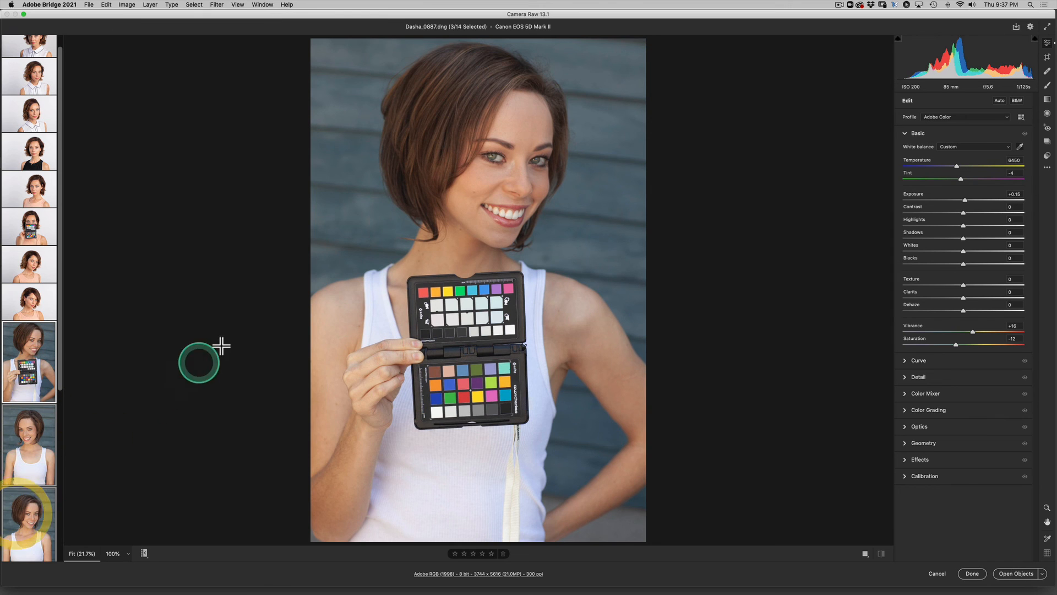
# Sample the outdoor portraits' white balance from a gray color checker patch, then warm them, trying Temperature 10750 and settling on 7400
pyautogui.click(1020, 147)
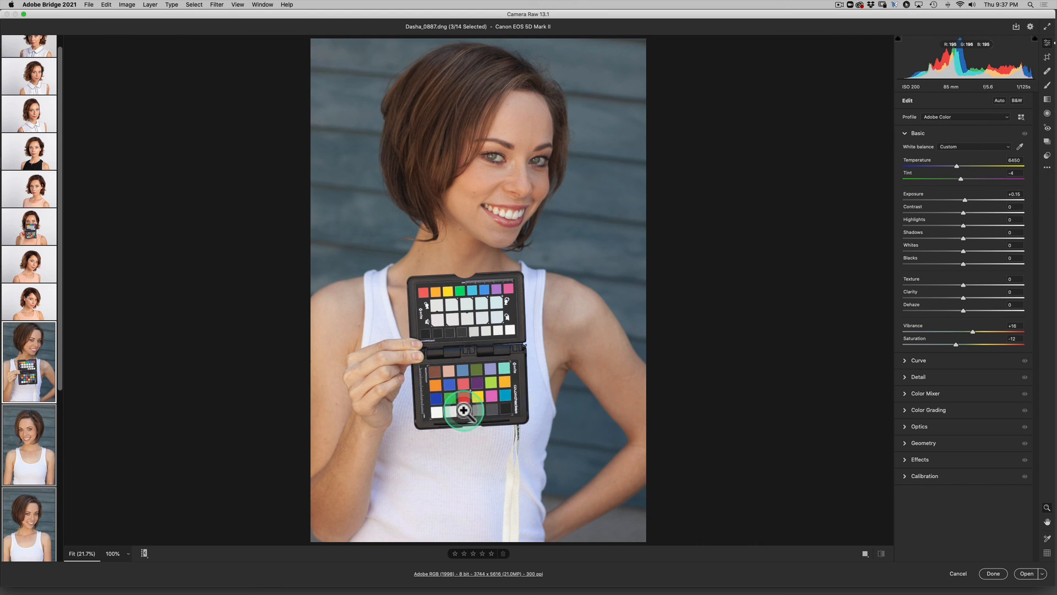
pyautogui.click(1020, 147)
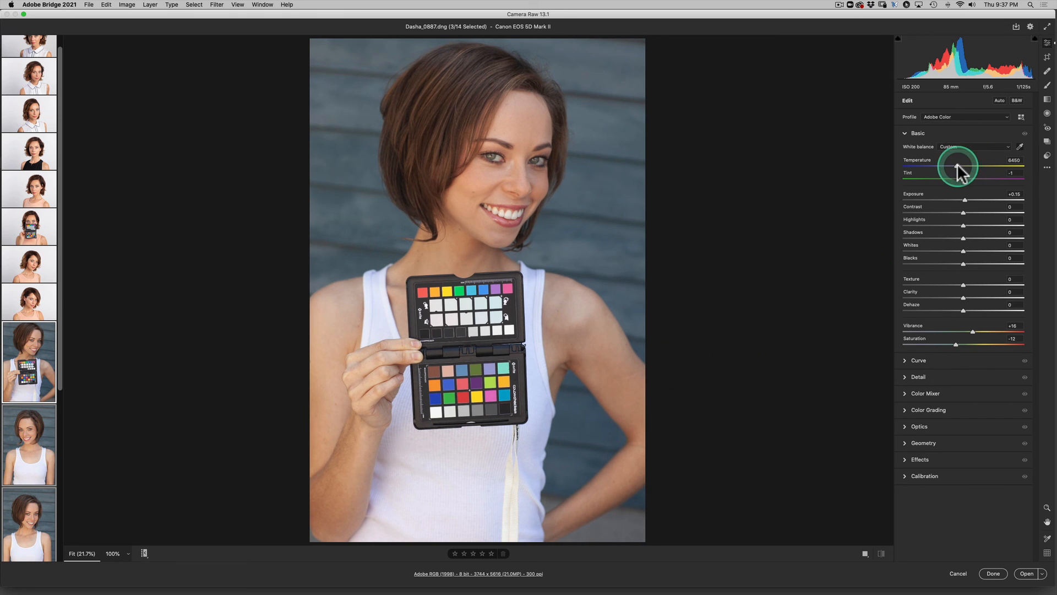
pyautogui.click(963, 167)
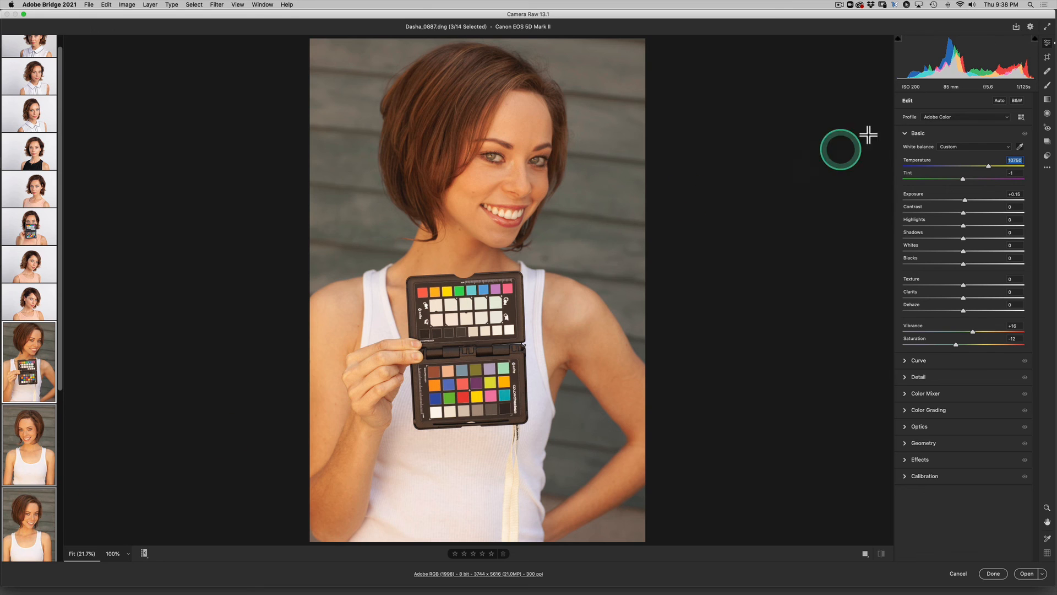
pyautogui.click(965, 164)
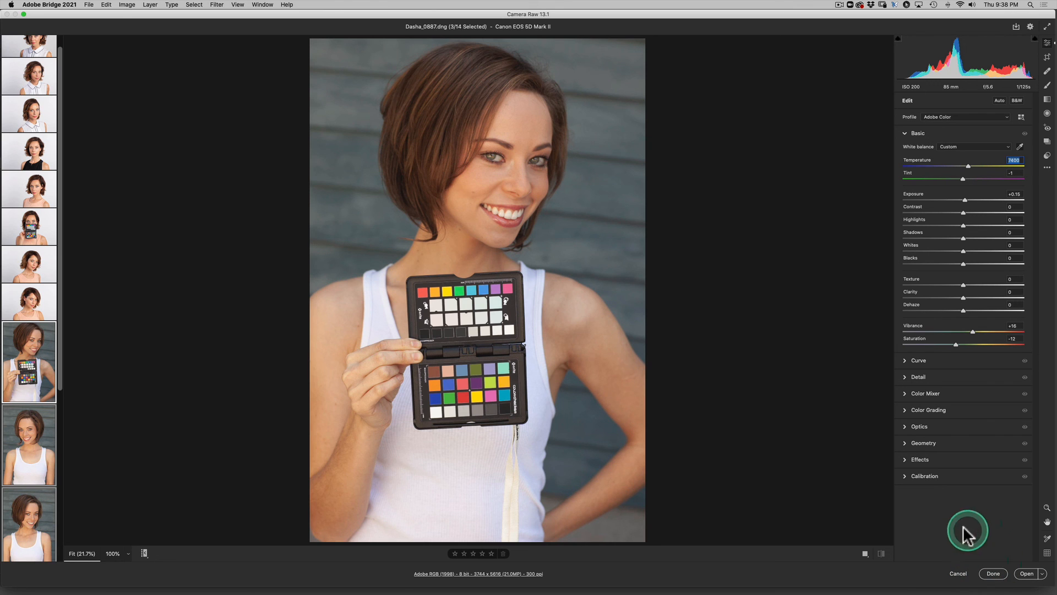
# Open the save options for the three outdoor portraits, review the JPEG export settings and cancel without saving
pyautogui.click(1016, 28)
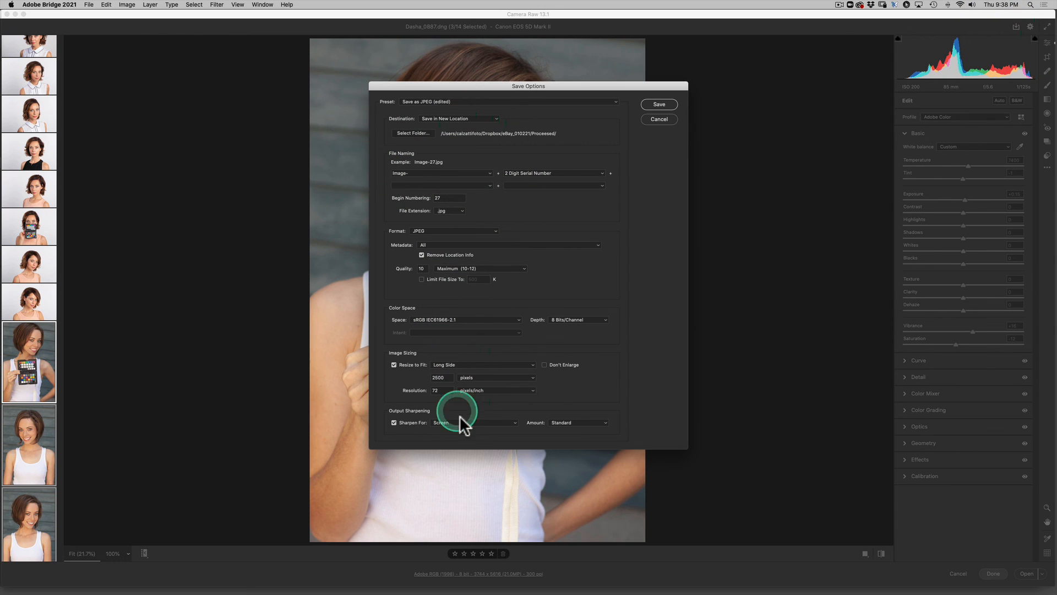
pyautogui.click(634, 104)
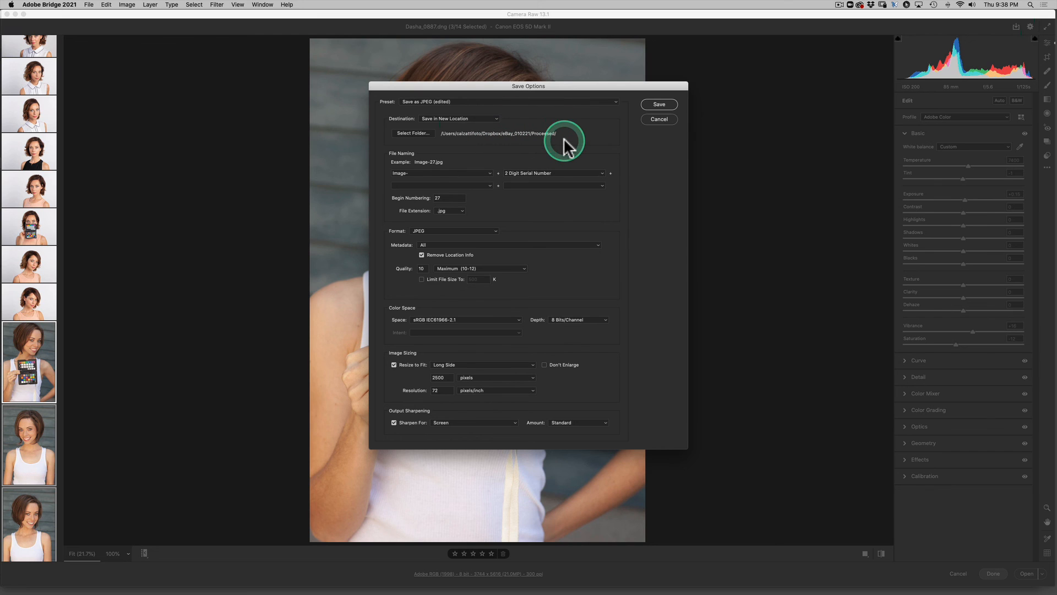
pyautogui.click(653, 119)
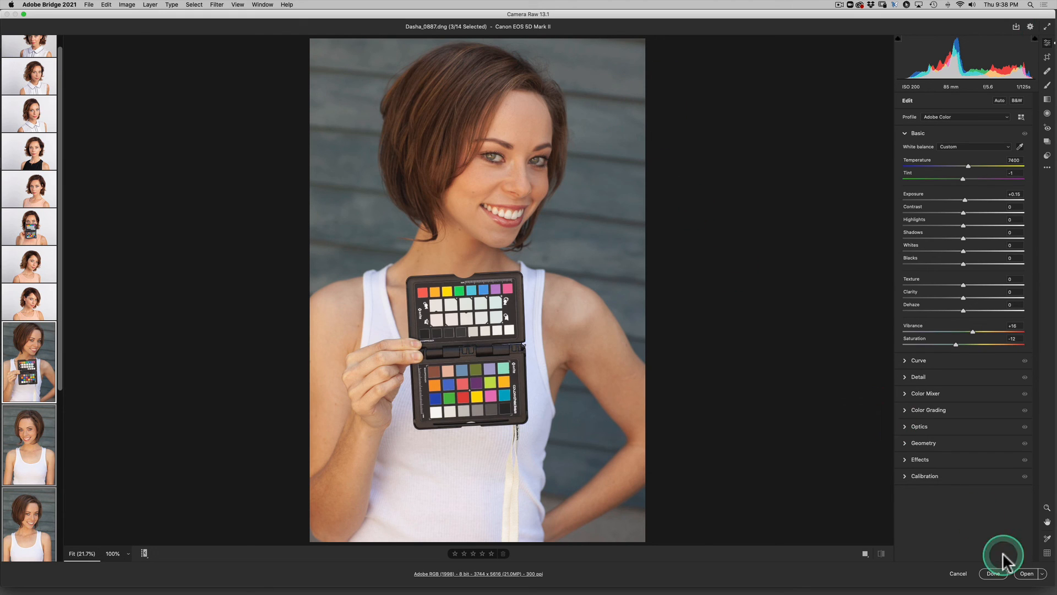
# Apply the Camera Raw adjustments to the photos without opening the images
pyautogui.click(987, 574)
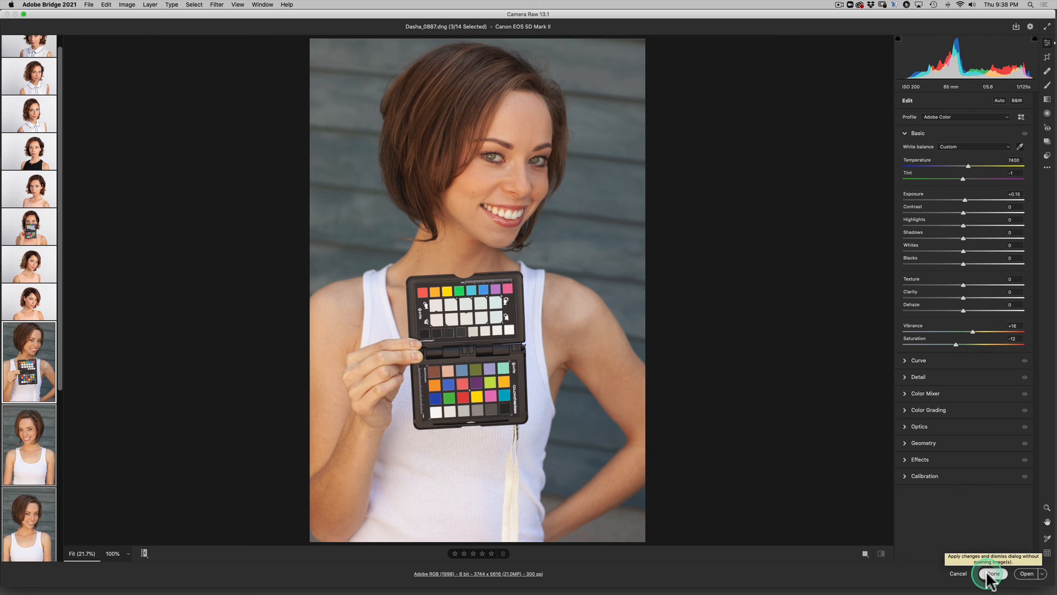
pyautogui.click(987, 574)
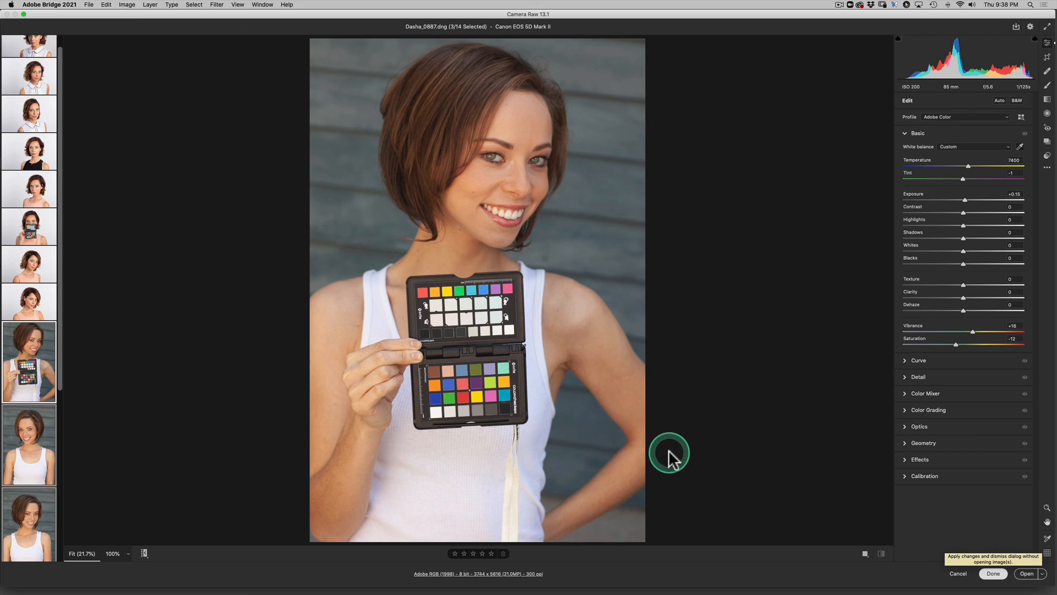